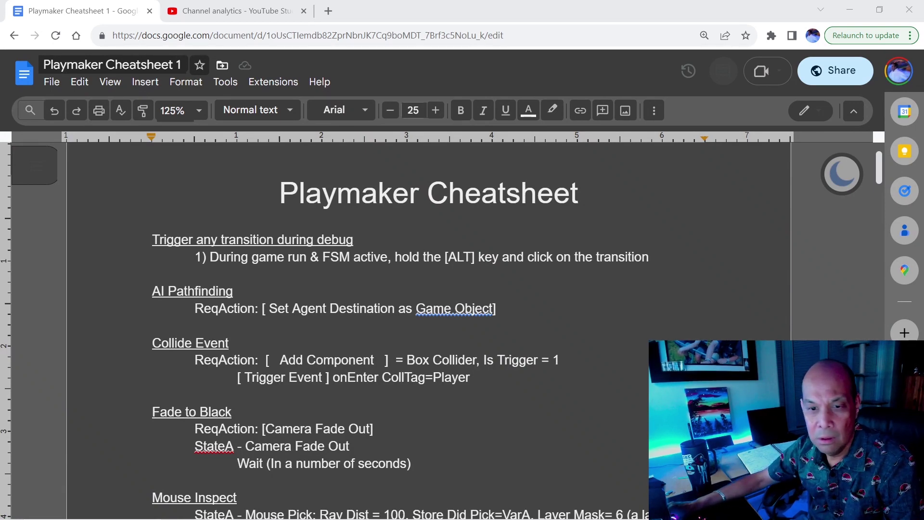
# Step: Check the channel analytics in YouTube Studio and return to the Playmaker Cheatsheet document
pyautogui.click(230, 10)
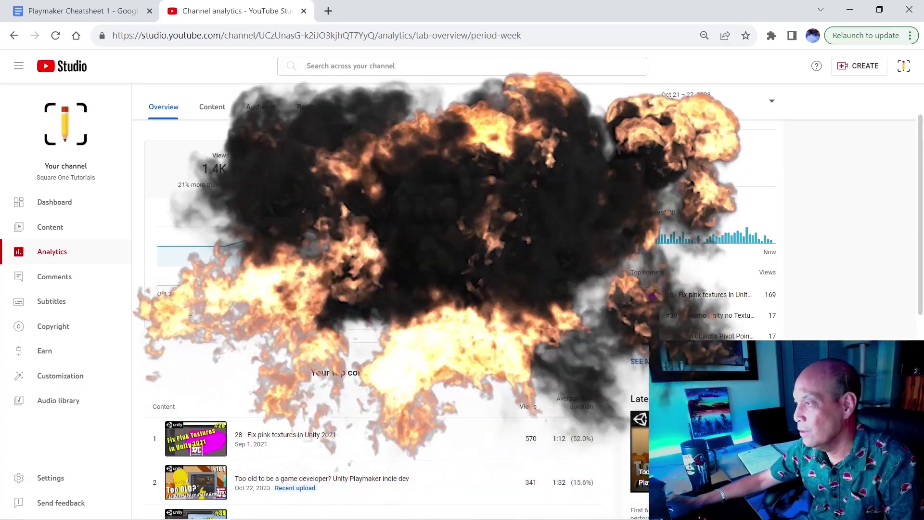
pyautogui.click(29, 11)
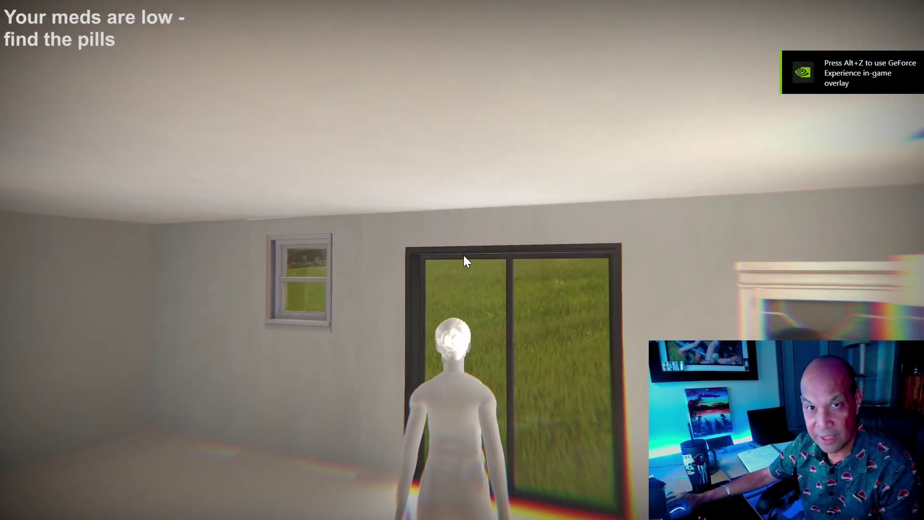
pyautogui.press('w')
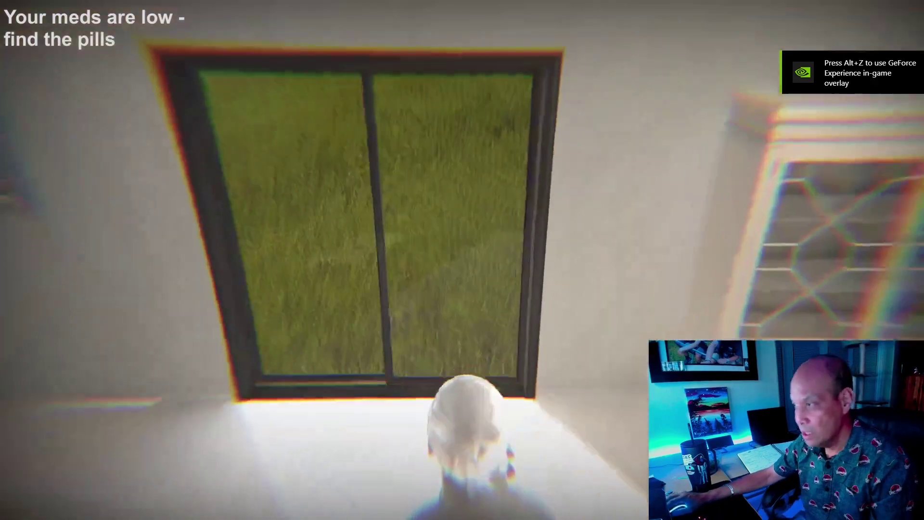
pyautogui.press('d')
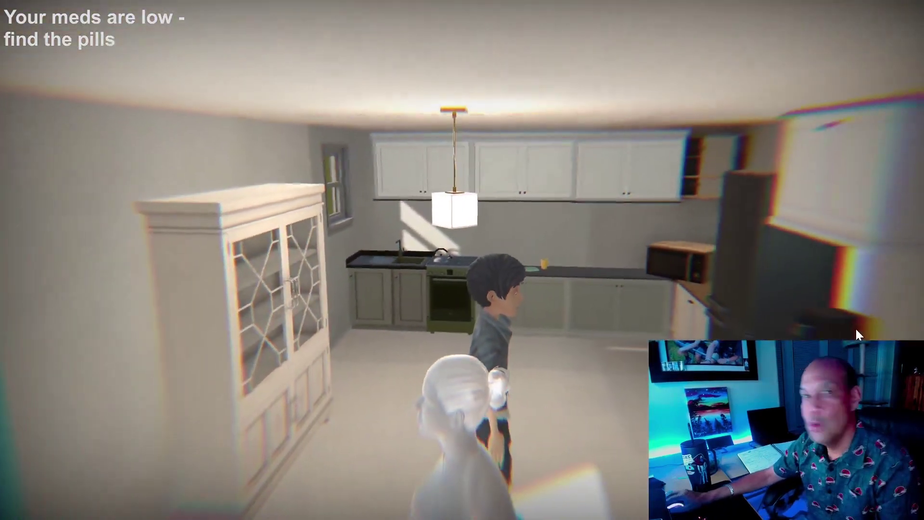
pyautogui.press('d')
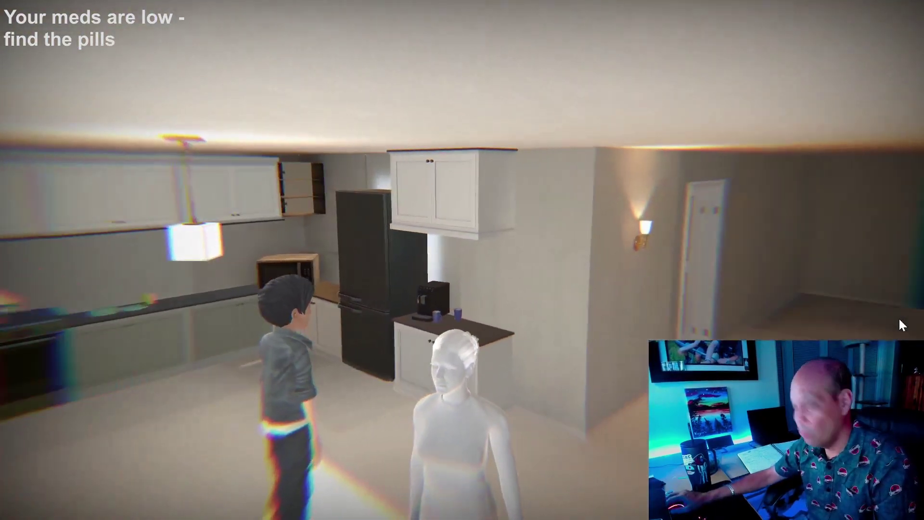
pyautogui.press('d')
pyautogui.press('w')
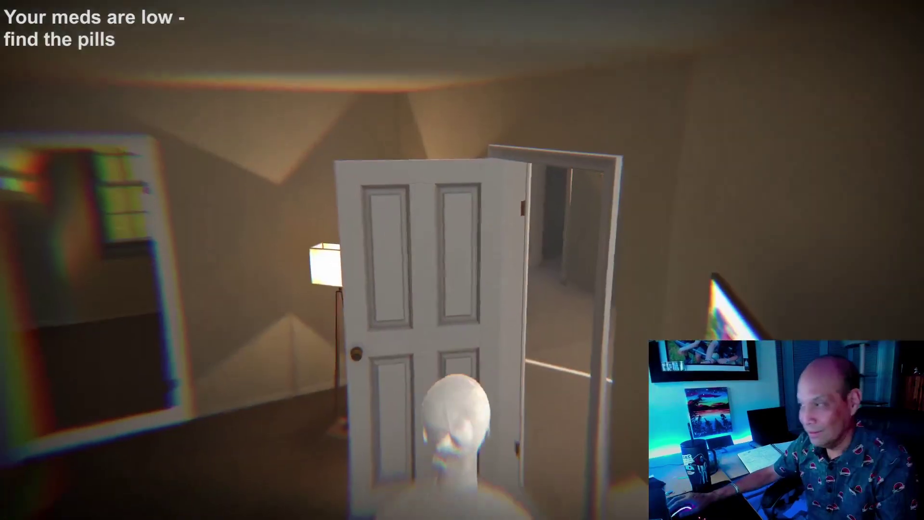
pyautogui.press('w')
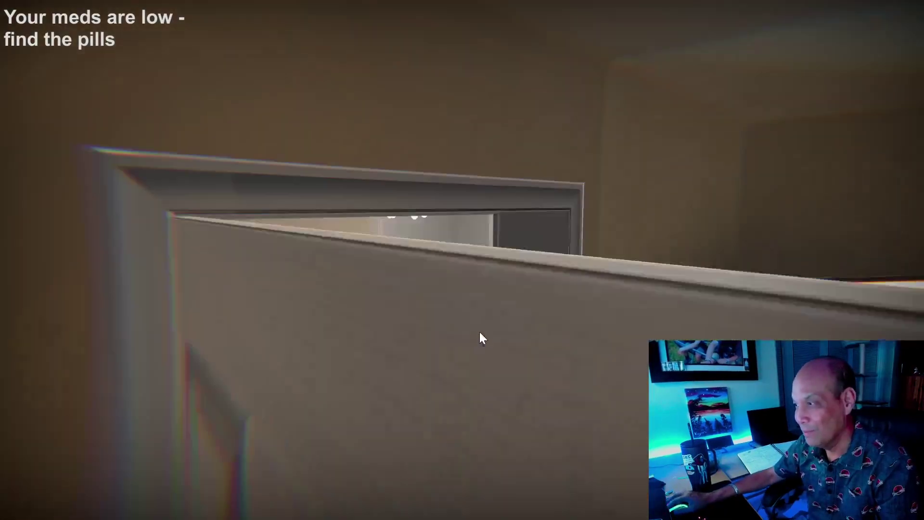
pyautogui.press('w')
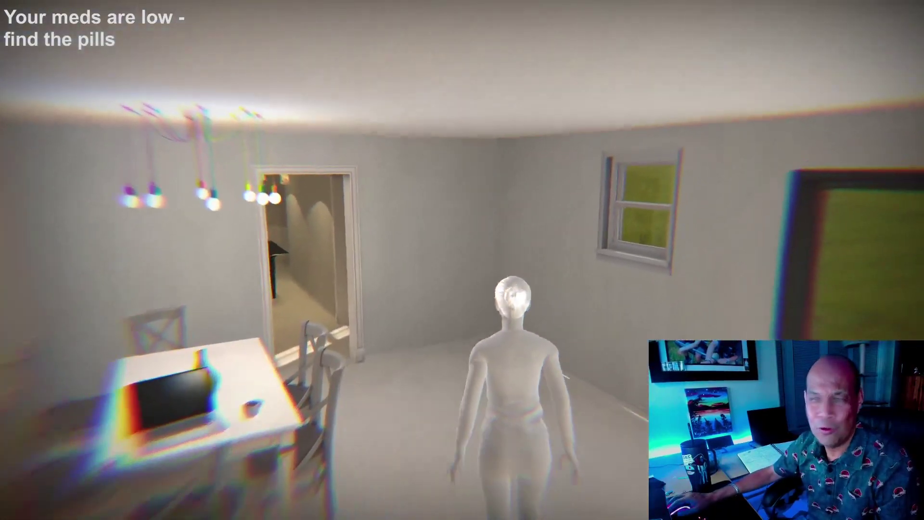
pyautogui.press('a')
pyautogui.press('w')
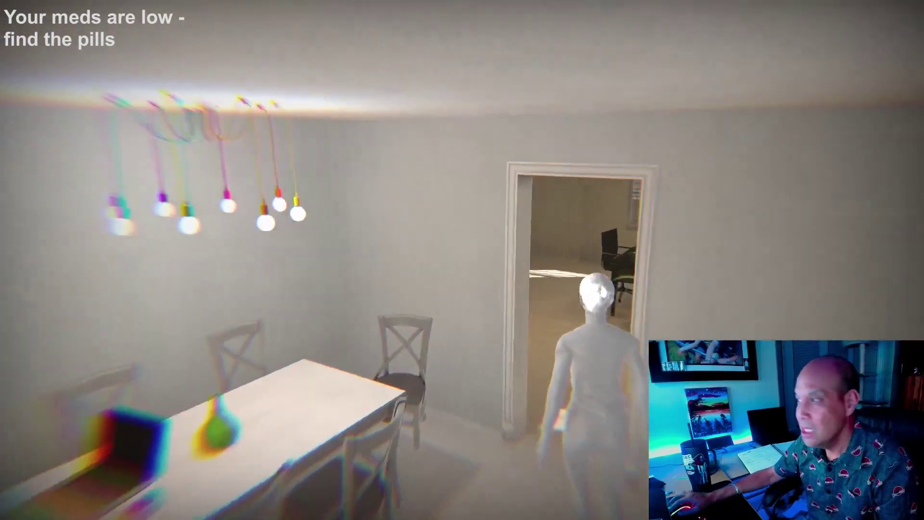
pyautogui.press('w')
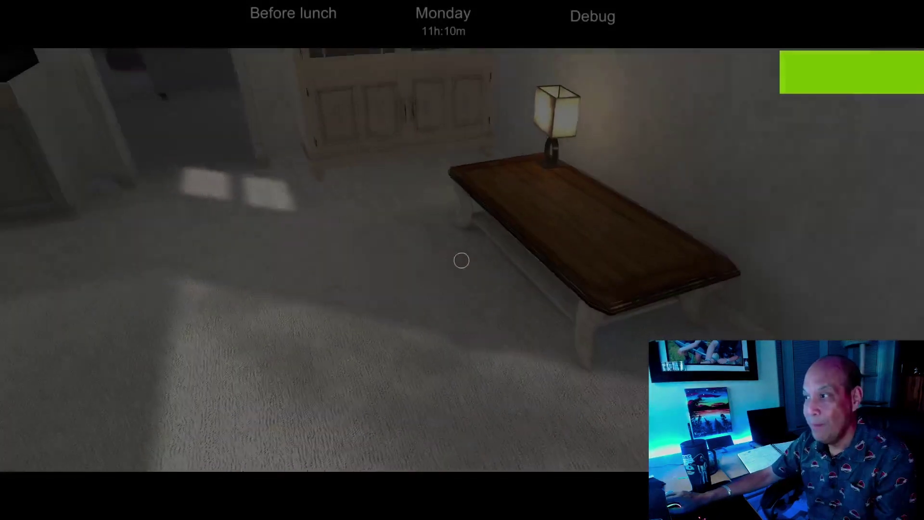
pyautogui.press('w')
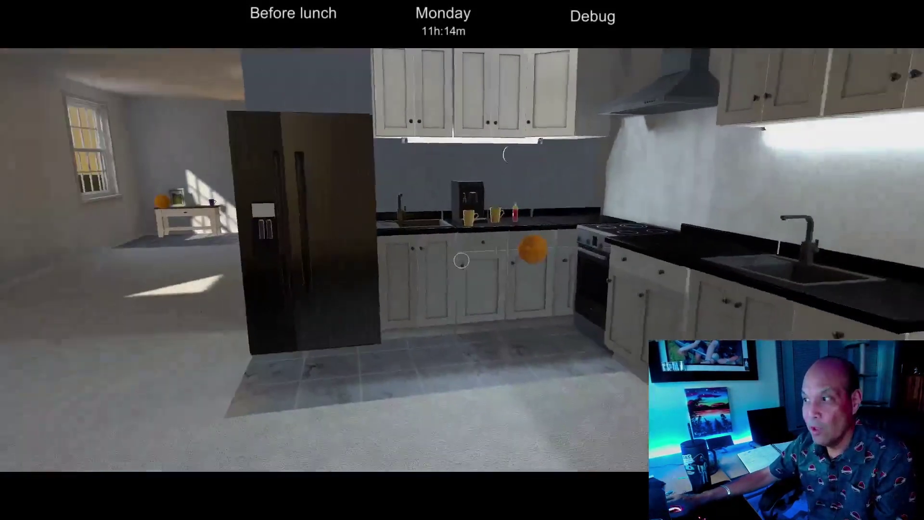
pyautogui.press('w')
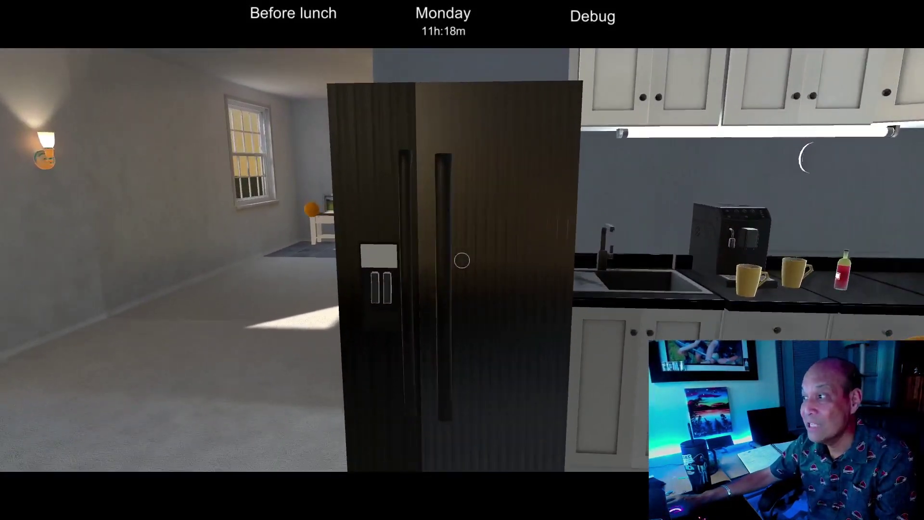
pyautogui.press('w')
pyautogui.click(462, 260)
pyautogui.click(462, 260)
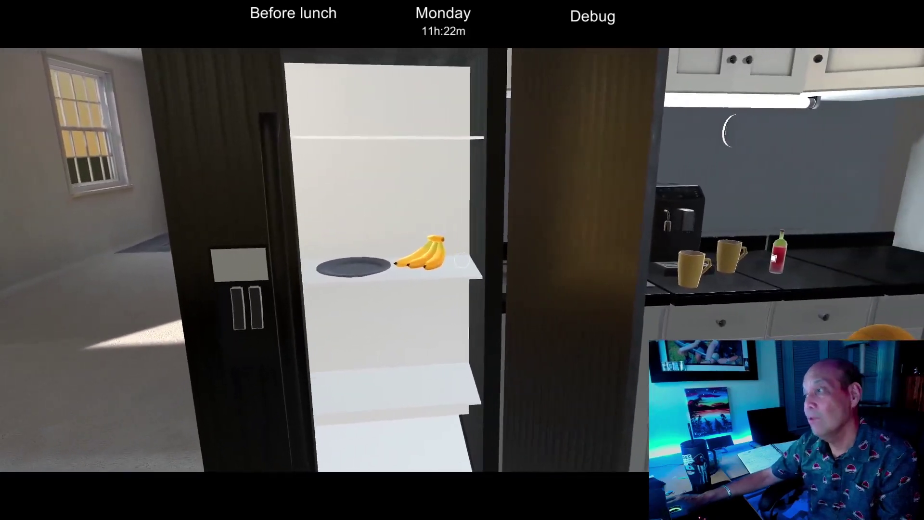
pyautogui.press('w')
pyautogui.press('w')
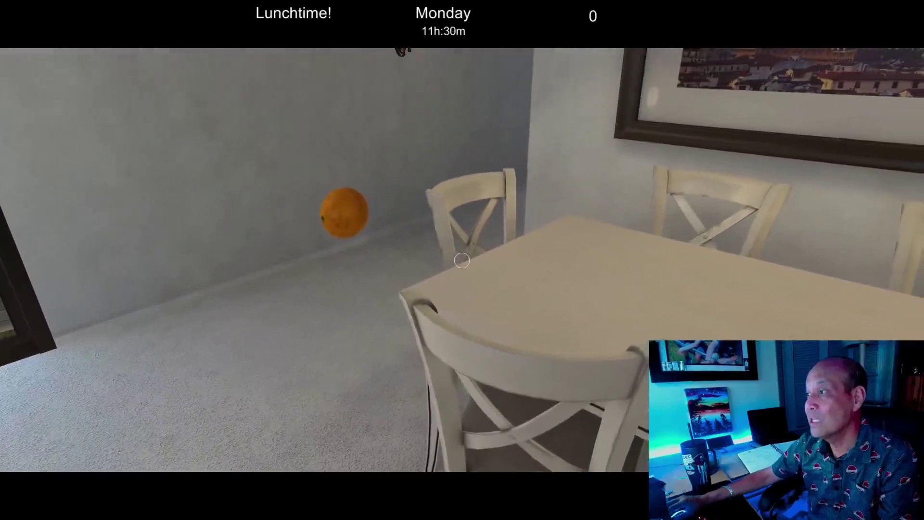
pyautogui.press('w')
pyautogui.press('w')
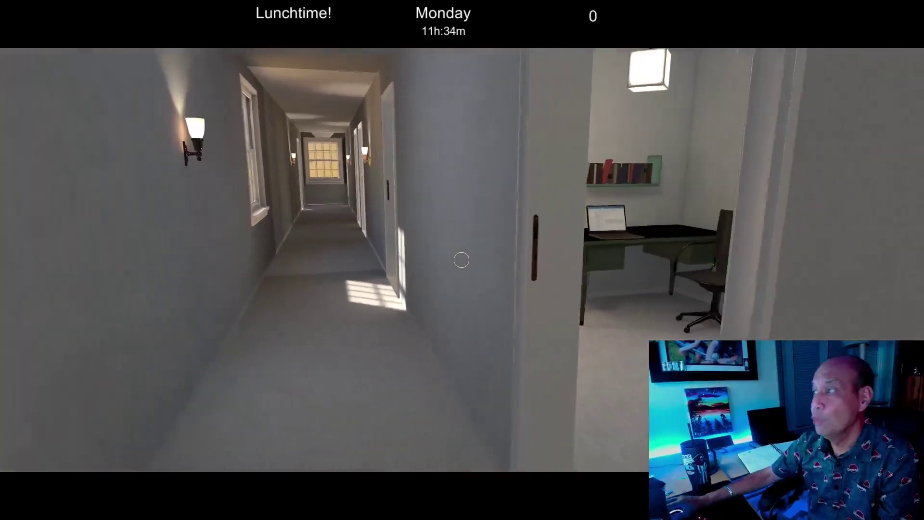
pyautogui.press('s')
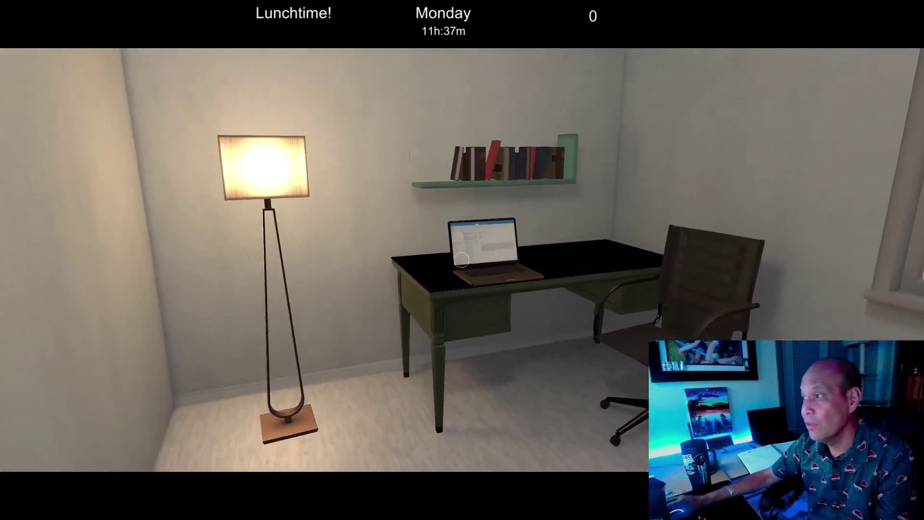
pyautogui.press('w')
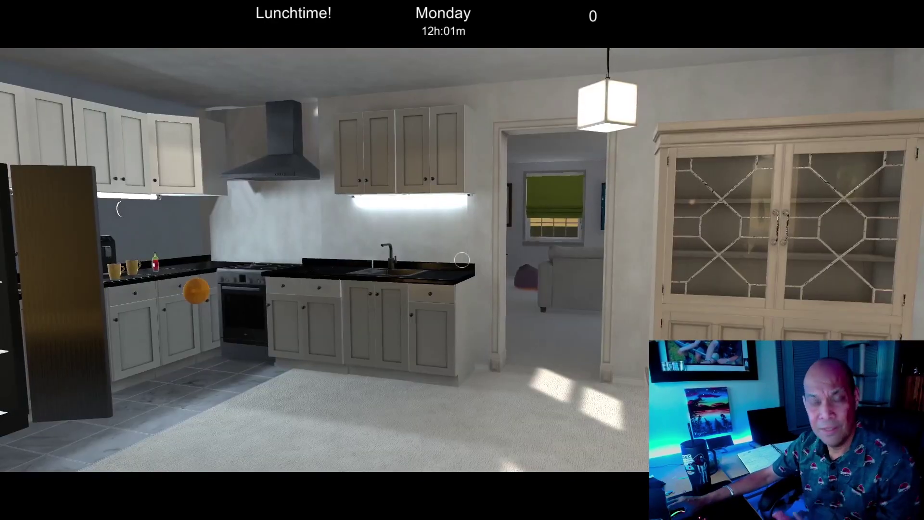
pyautogui.press('w')
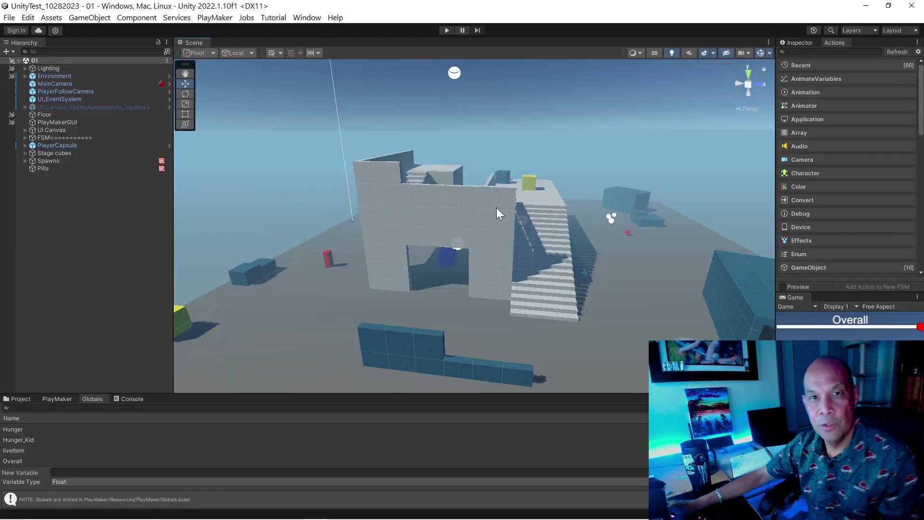
# Step: Run the Unity scene in Play mode and walk the player across the ground to the blue cube inside the building
pyautogui.moveTo(496, 228); pyautogui.dragTo(479, 226, button='right')
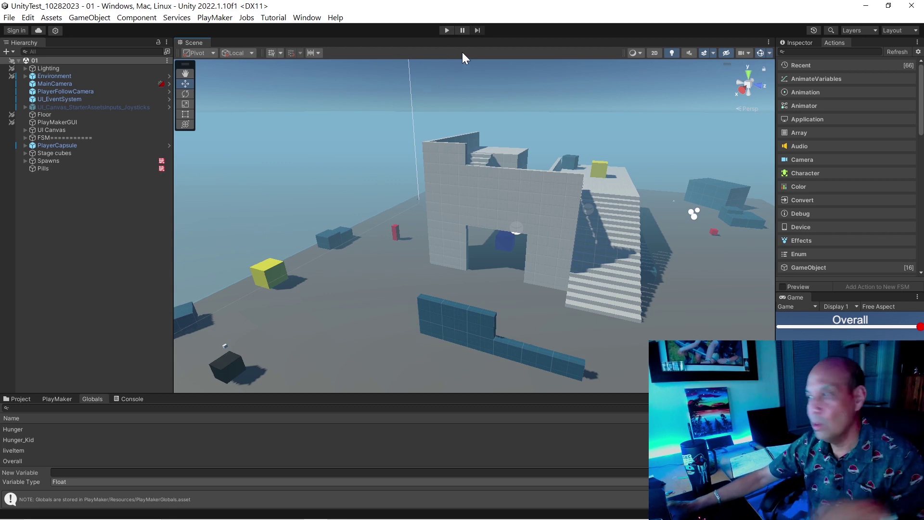
pyautogui.click(447, 30)
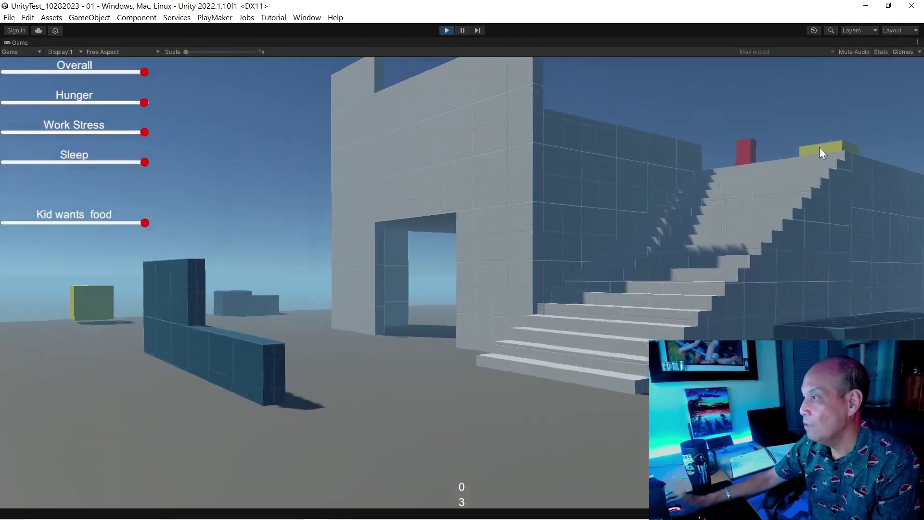
pyautogui.press('w')
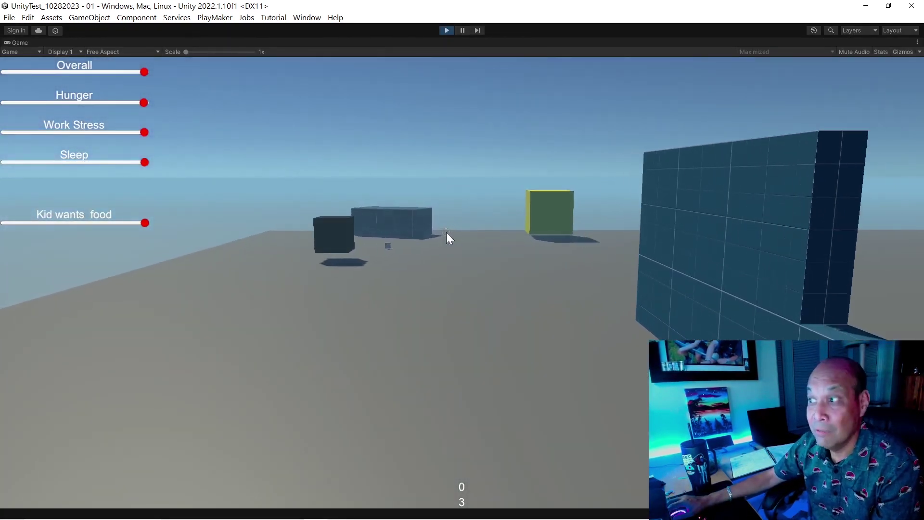
pyautogui.press('w')
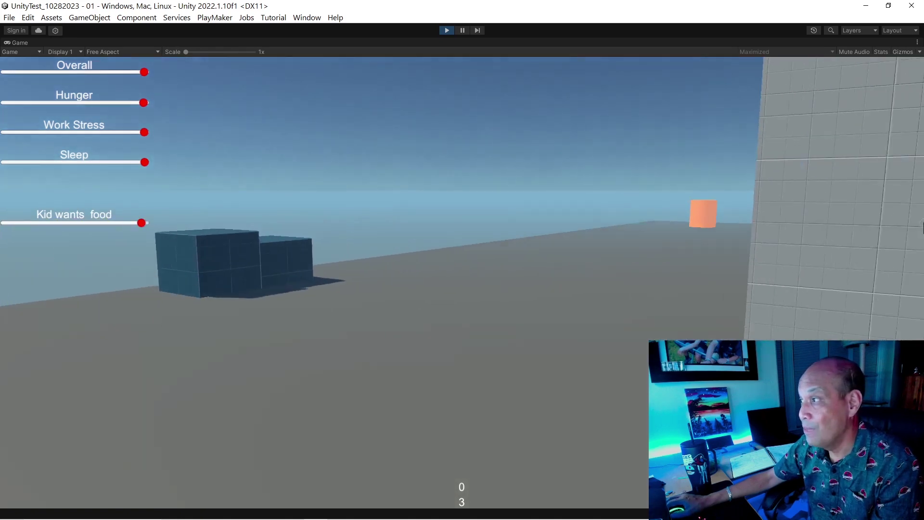
pyautogui.press('w')
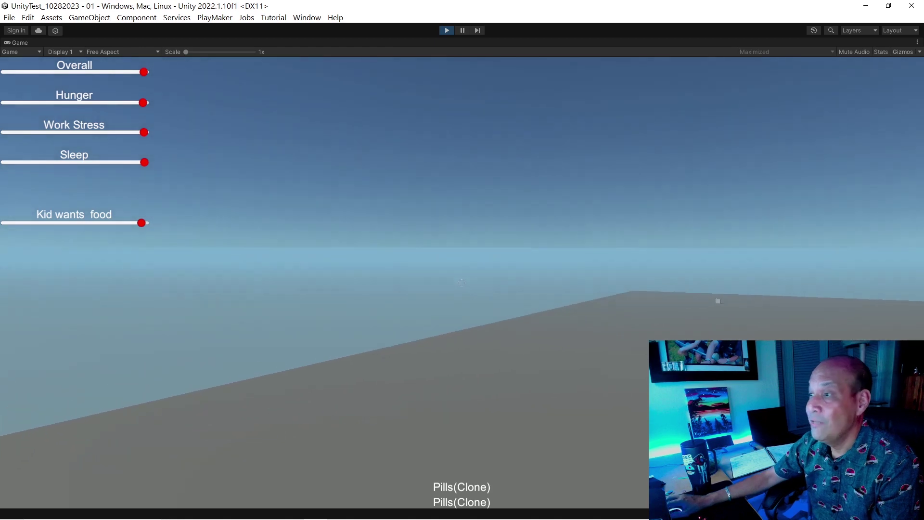
pyautogui.press('w')
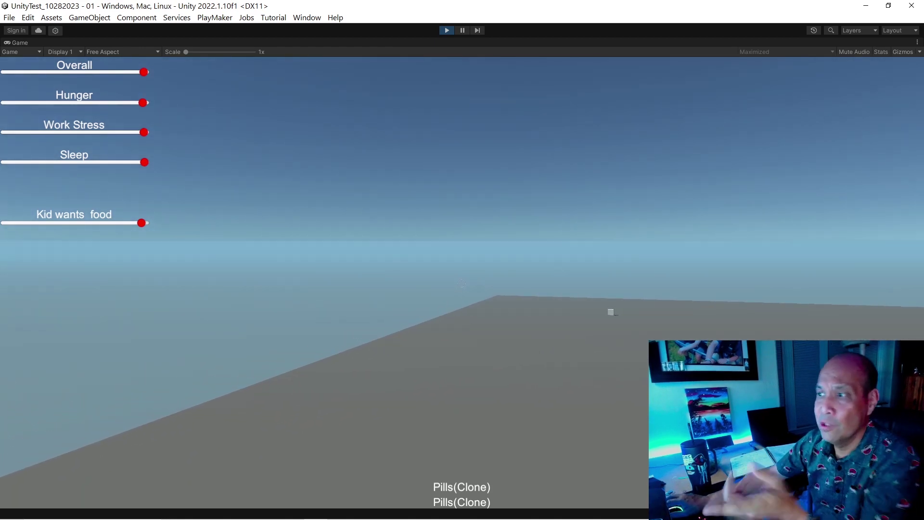
pyautogui.press('w')
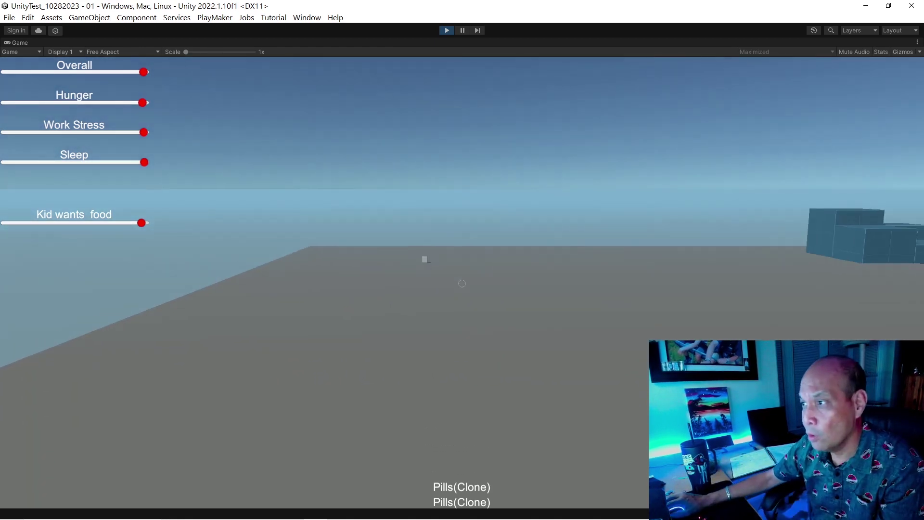
pyautogui.press('w')
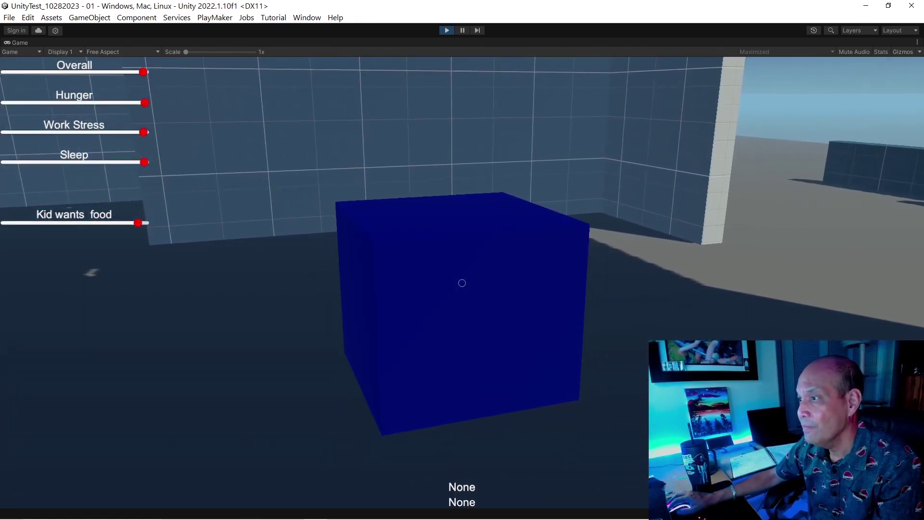
# Step: Walk the player out of the building and up the outer stairs to the platform with the yellow cube
pyautogui.press('d')
pyautogui.press('w')
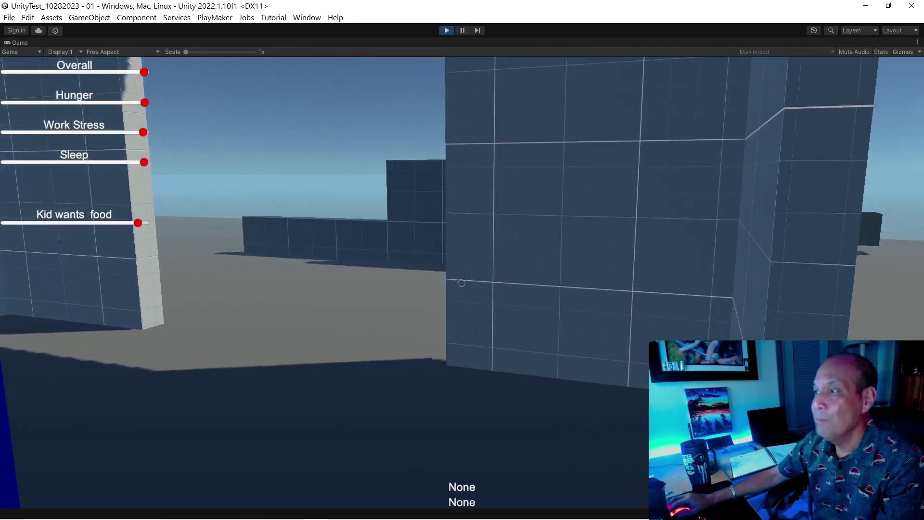
pyautogui.press('w')
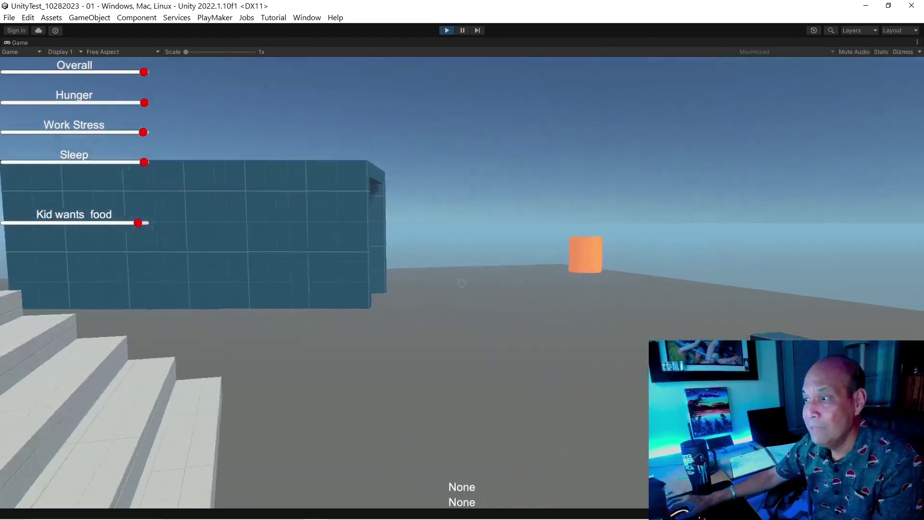
pyautogui.press('w')
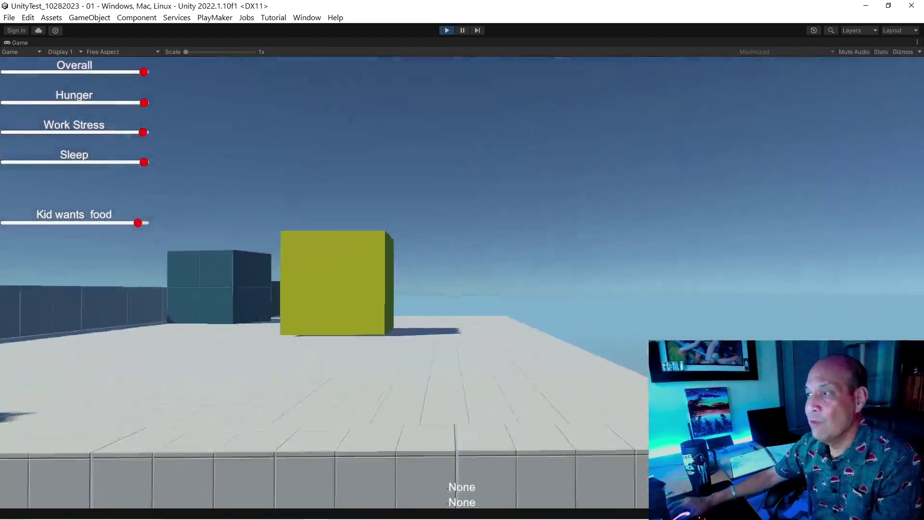
# Step: Explore the upper platform around the inner stairs and yellow cube, and bring the player back down toward the ground
pyautogui.press('w')
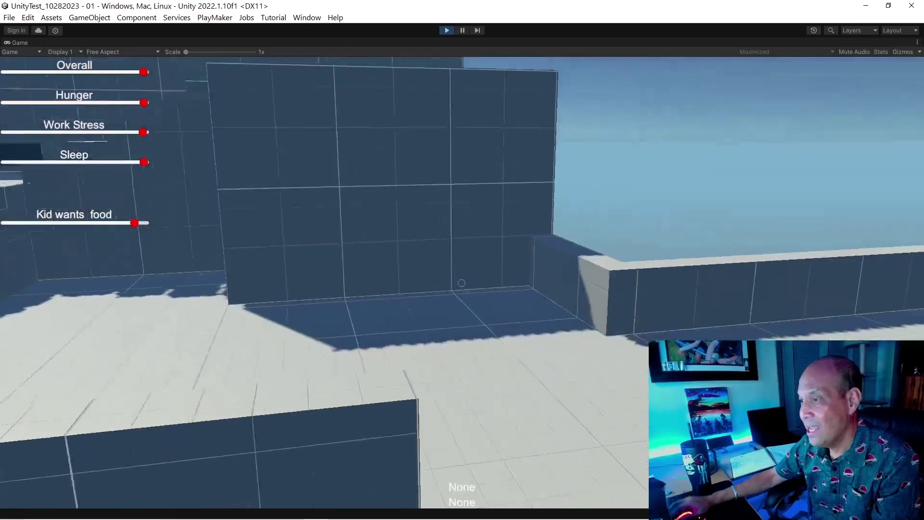
pyautogui.press('space')
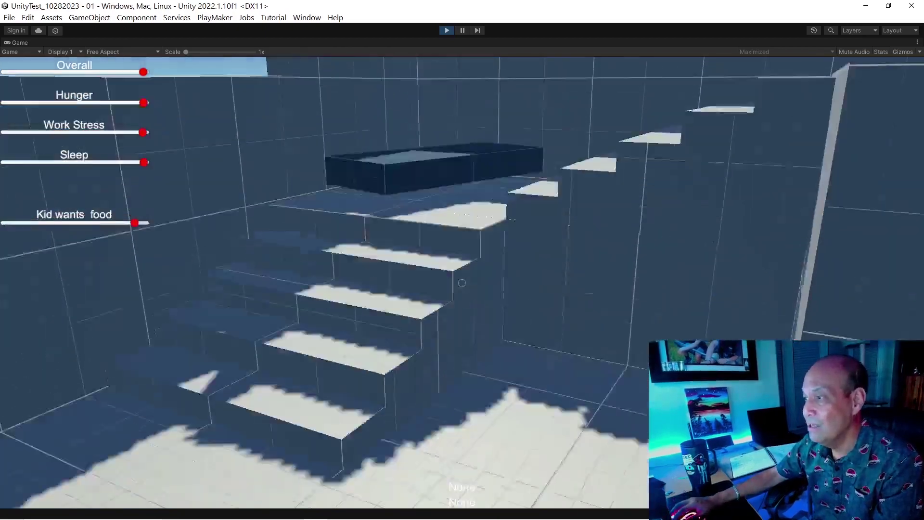
pyautogui.press('w')
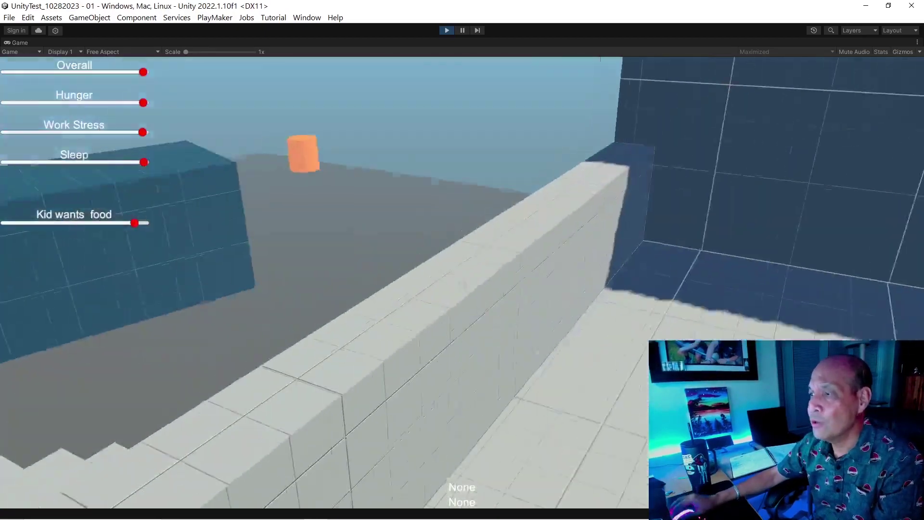
pyautogui.press('w')
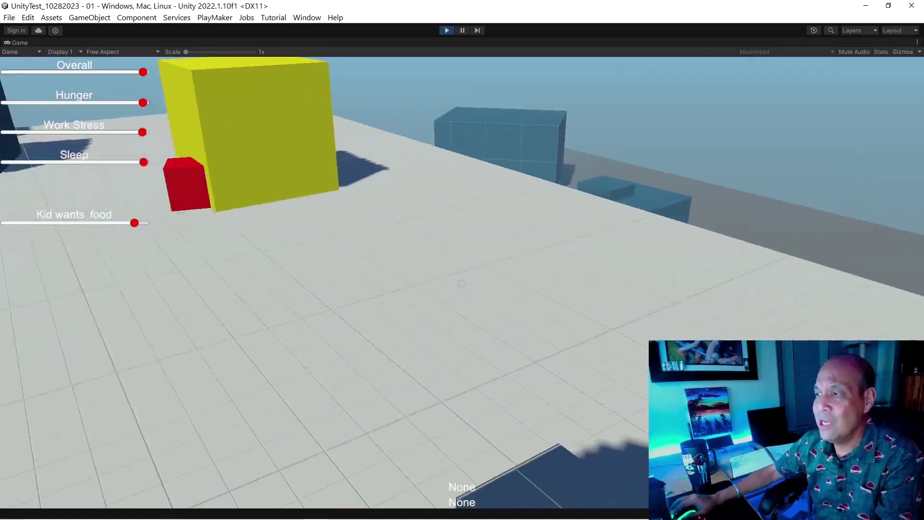
pyautogui.press('w')
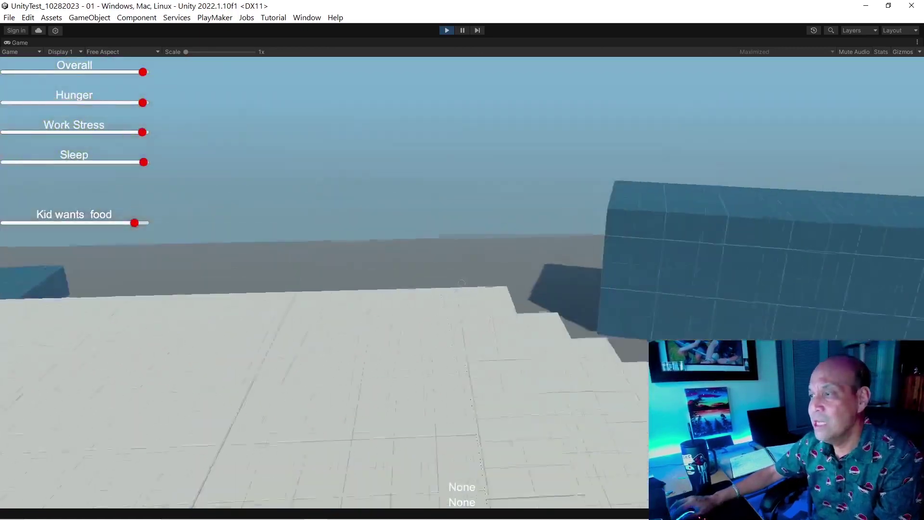
pyautogui.press('w')
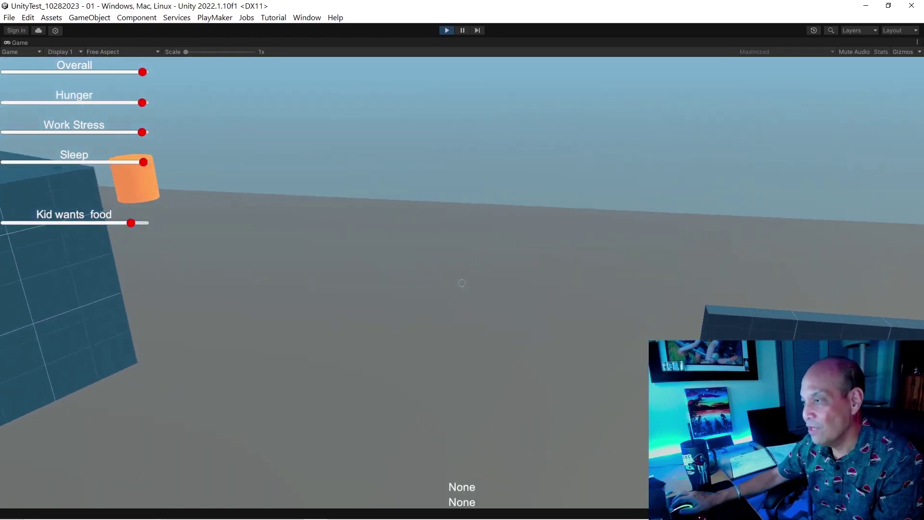
# Step: Walk the player across the ground past the black and yellow cubes toward the building, and stop Play mode
pyautogui.press('w')
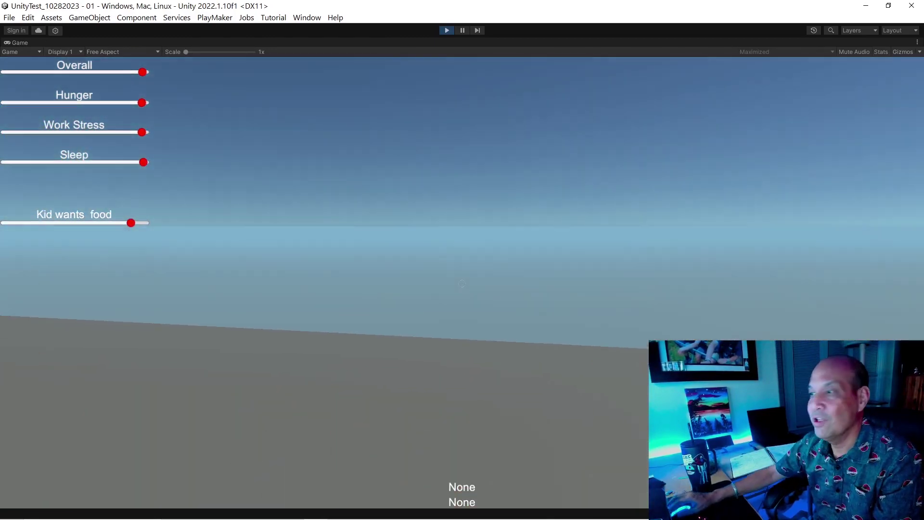
pyautogui.press('w')
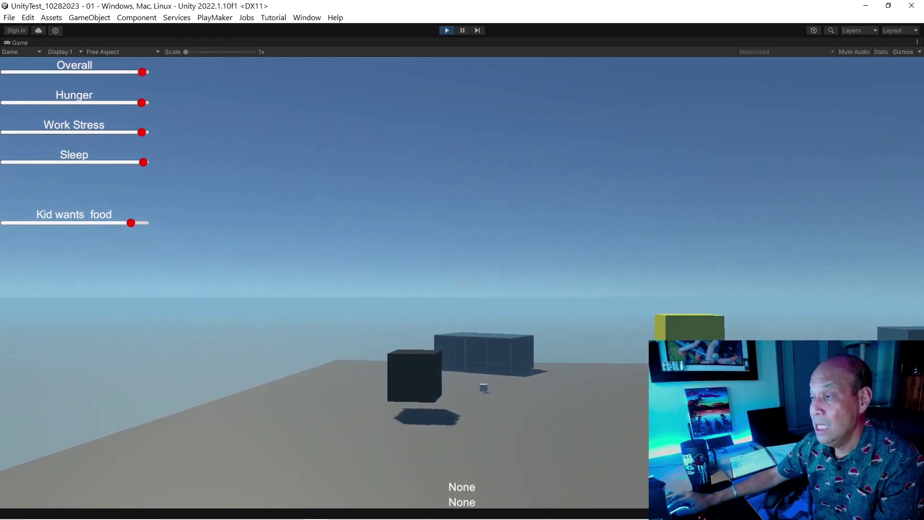
pyautogui.press('w')
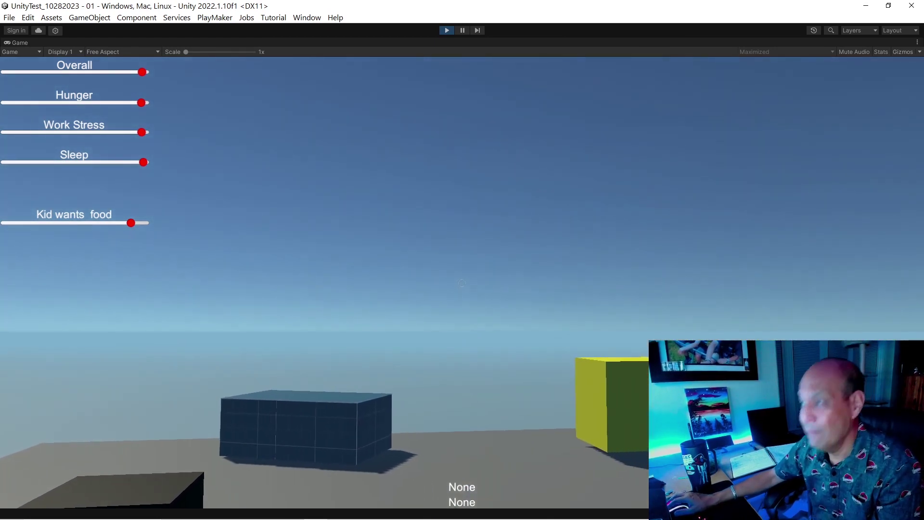
pyautogui.press('w')
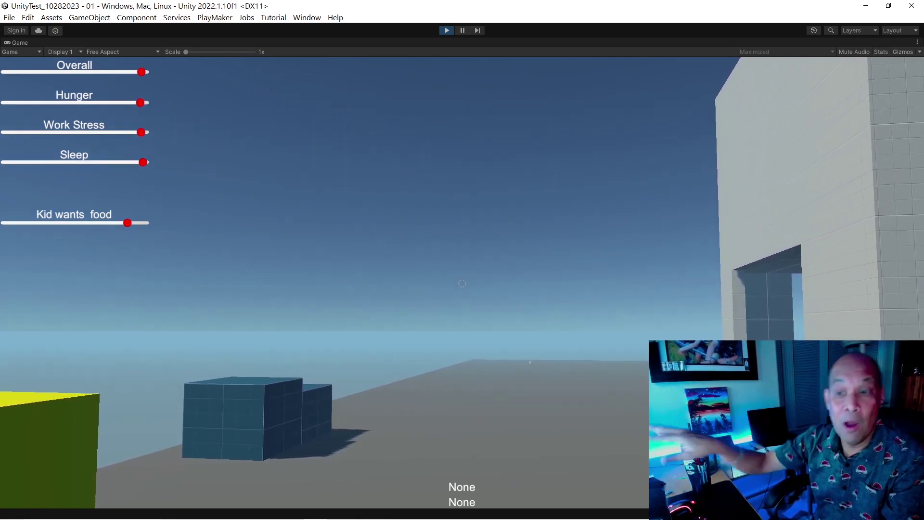
pyautogui.press('w')
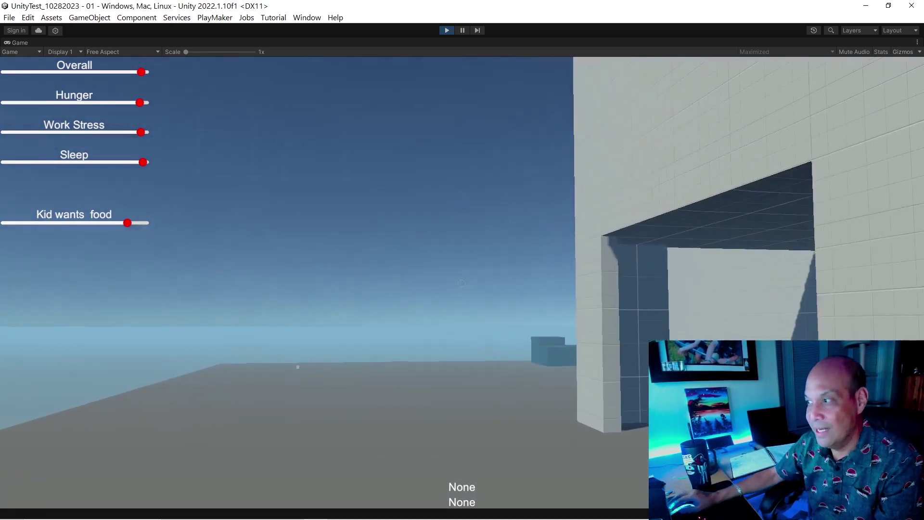
pyautogui.hotkey('ctrl', 'p')
# Step: Examine the PlayMaker FSMs of the Mouse, AI, GameManager, init and Timer_Main objects in the scene
pyautogui.click(56, 153)
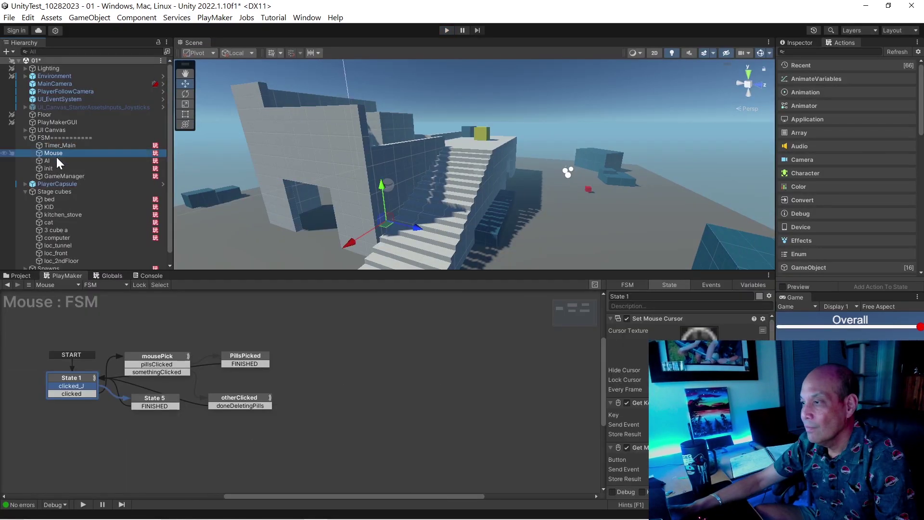
pyautogui.click(51, 161)
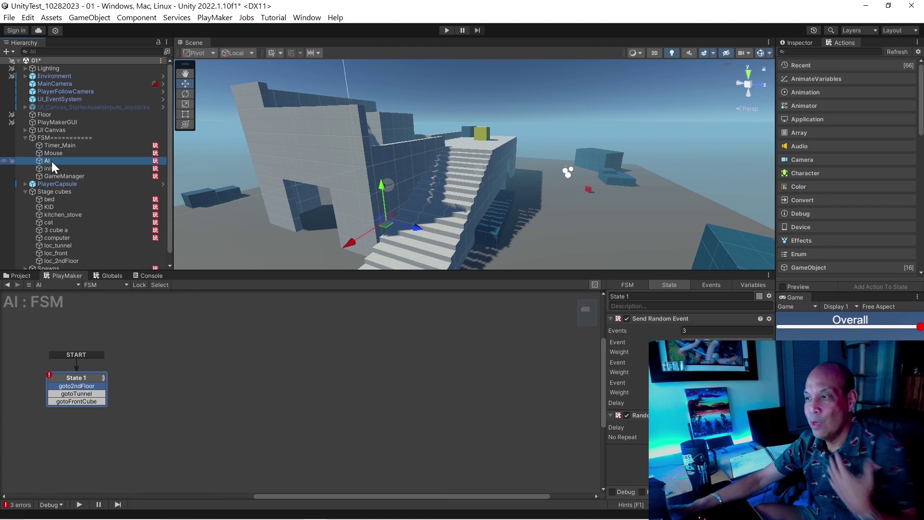
pyautogui.click(59, 177)
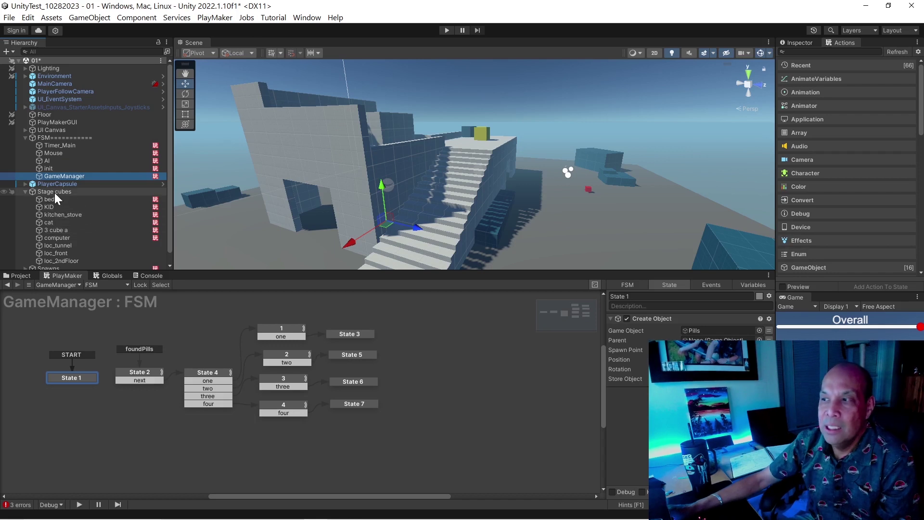
pyautogui.click(50, 168)
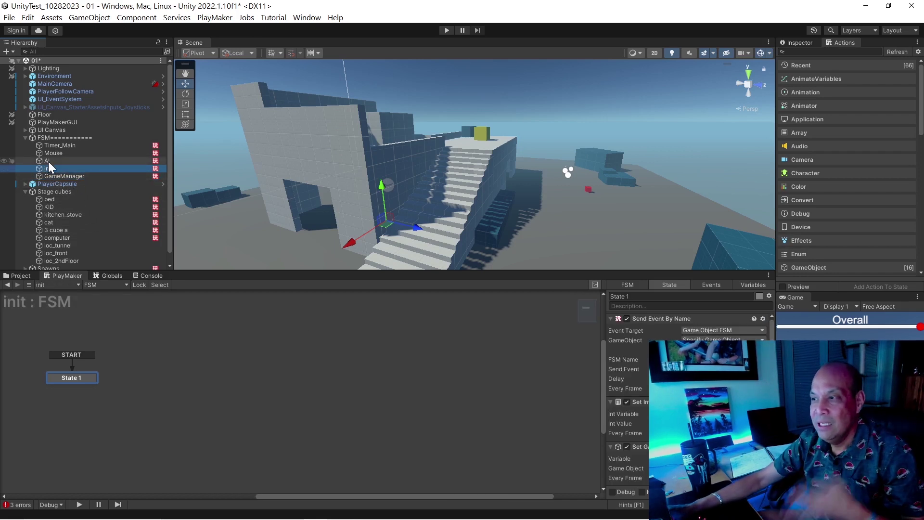
pyautogui.click(48, 160)
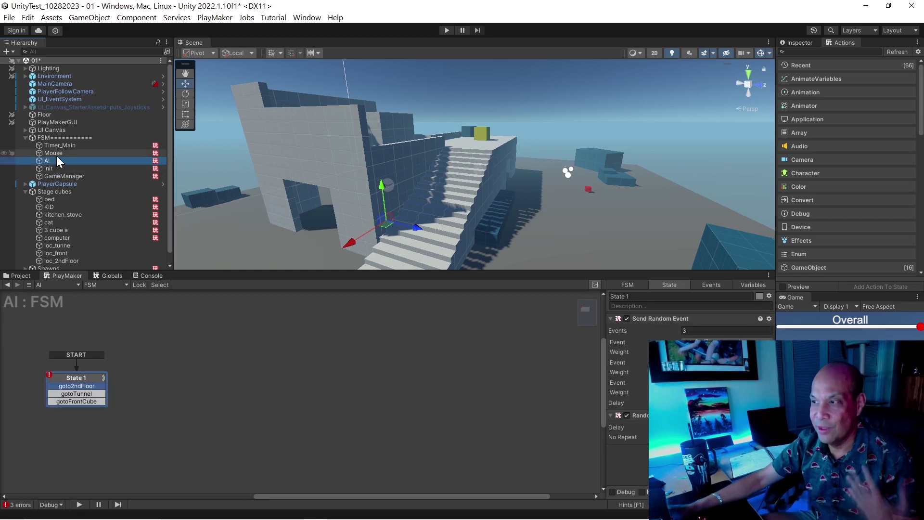
pyautogui.click(56, 154)
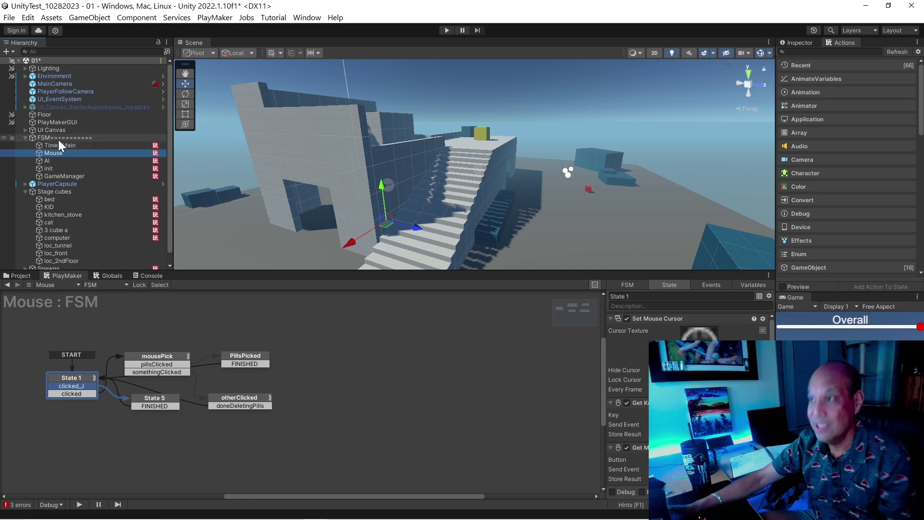
pyautogui.click(58, 145)
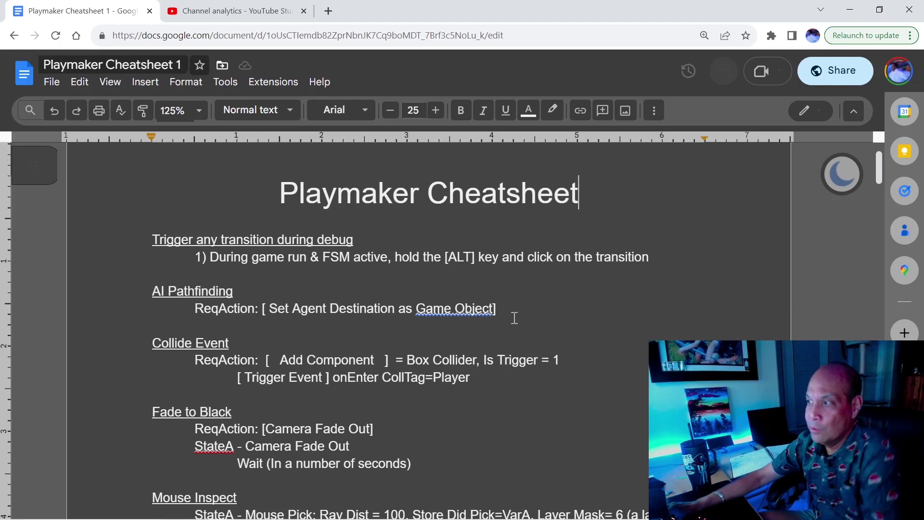
# Step: Read the Playmaker Cheatsheet document in the browser, highlighting the Mouse Inspect heading and its Mouse Pick settings, down to Create Global Event
pyautogui.scroll(-1, 520, 341)
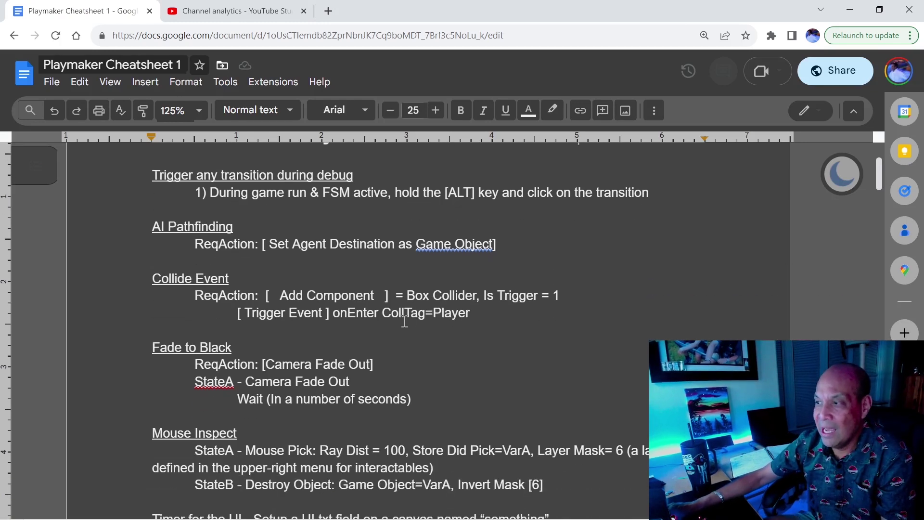
pyautogui.scroll(-3, 229, 250)
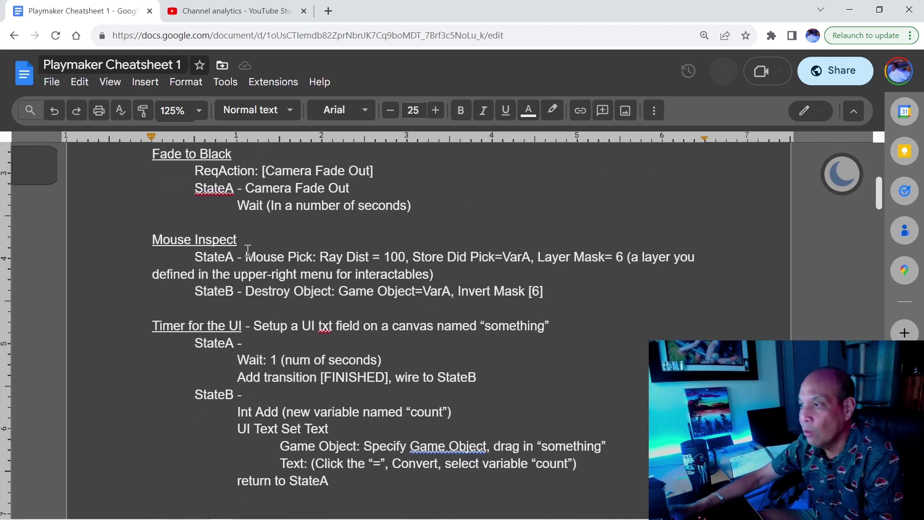
pyautogui.moveTo(254, 240); pyautogui.dragTo(143, 241)
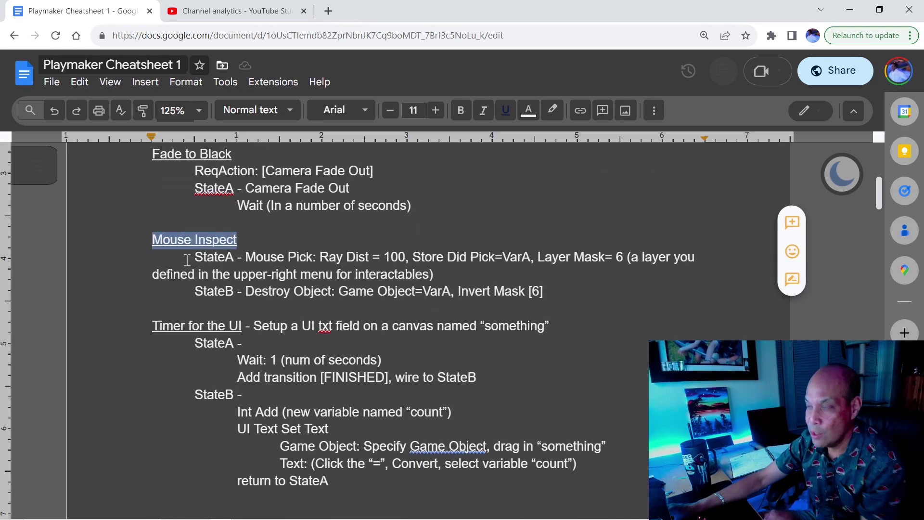
pyautogui.moveTo(246, 257); pyautogui.dragTo(534, 255)
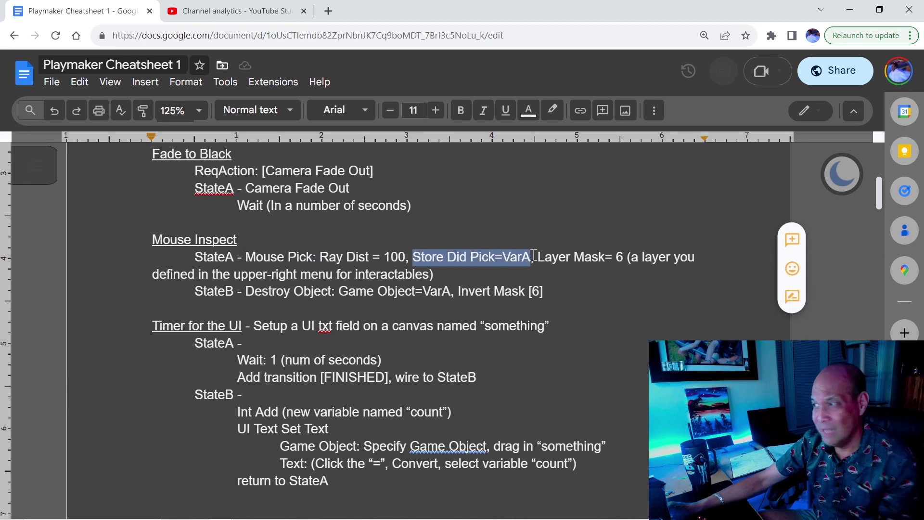
pyautogui.moveTo(535, 257); pyautogui.dragTo(503, 270)
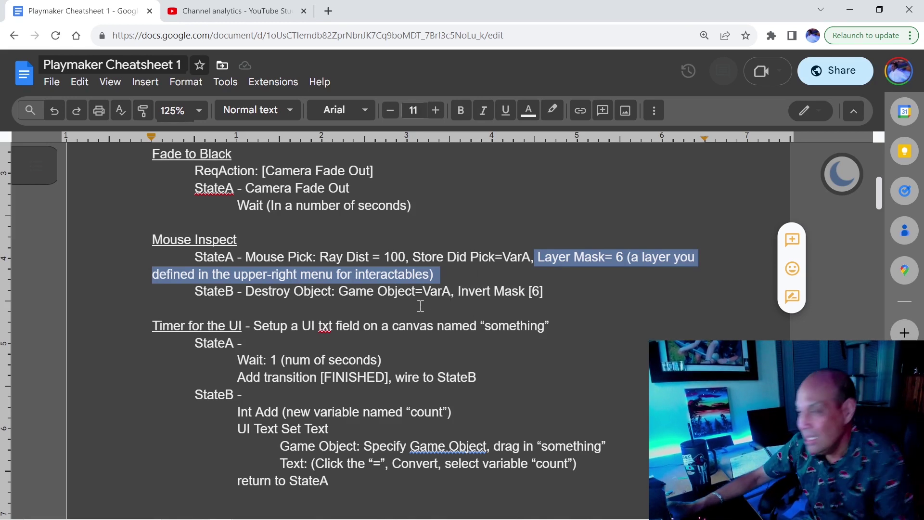
pyautogui.click(371, 251)
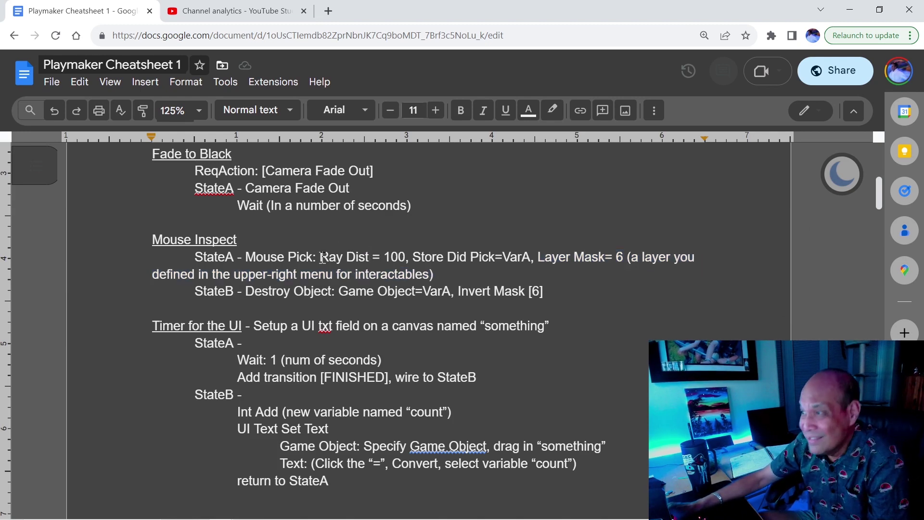
pyautogui.moveTo(322, 257); pyautogui.dragTo(583, 320)
pyautogui.scroll(-5, 452, 291)
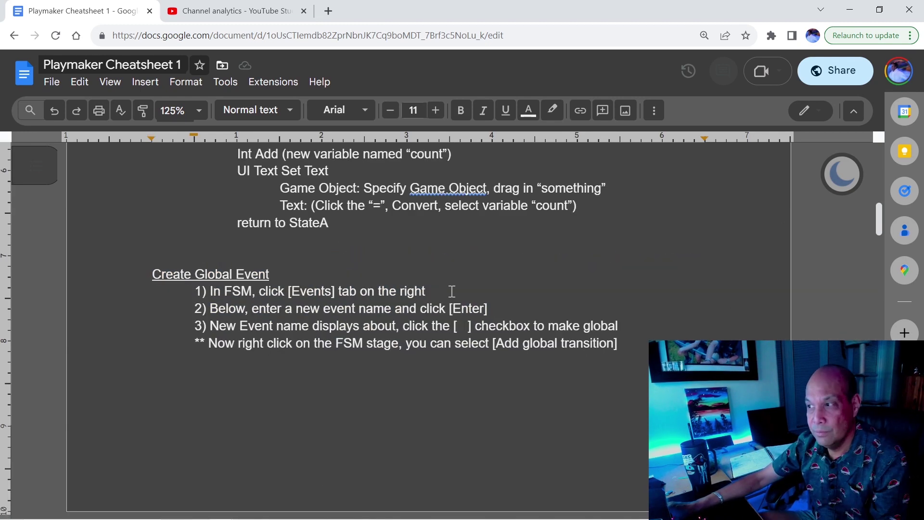
# Step: Switch to Unity, show the actions of State 1 in the Mouse FSM, and widen the state inspector while keeping the graph in view
pyautogui.hotkey('alt', 'Tab')
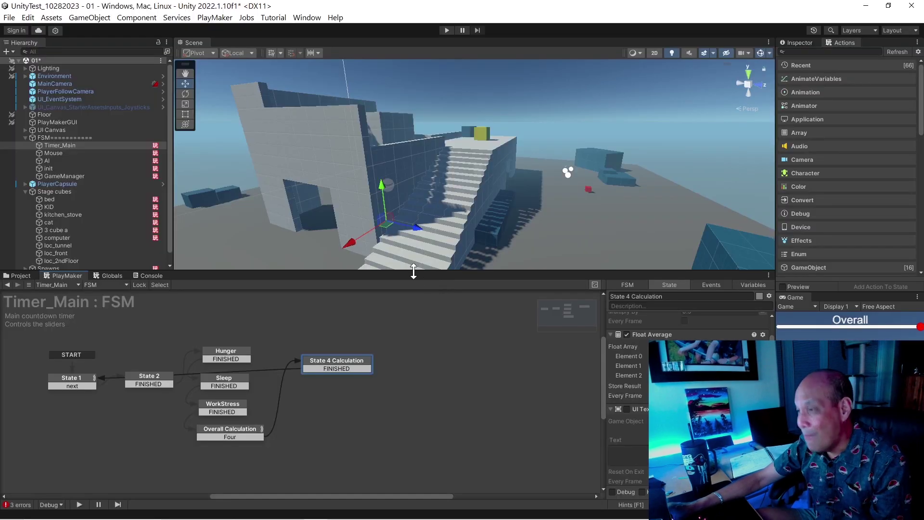
pyautogui.click(54, 153)
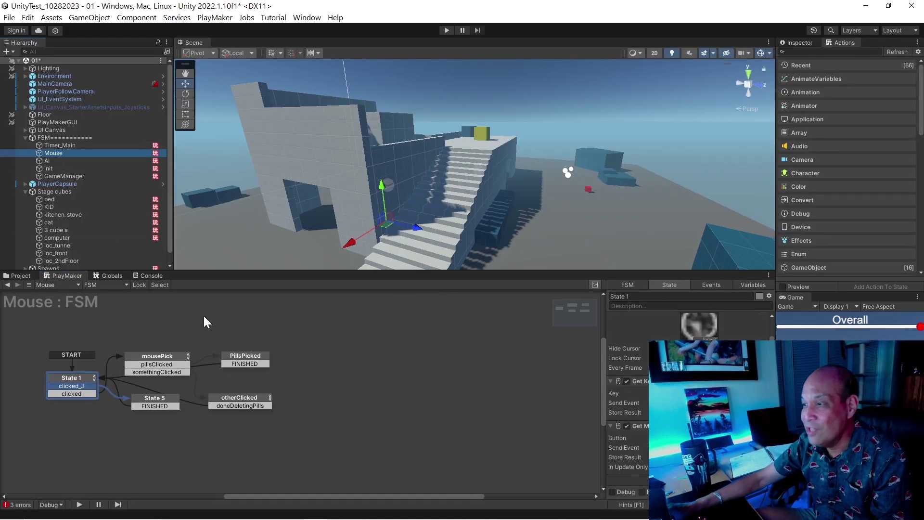
pyautogui.click(157, 358)
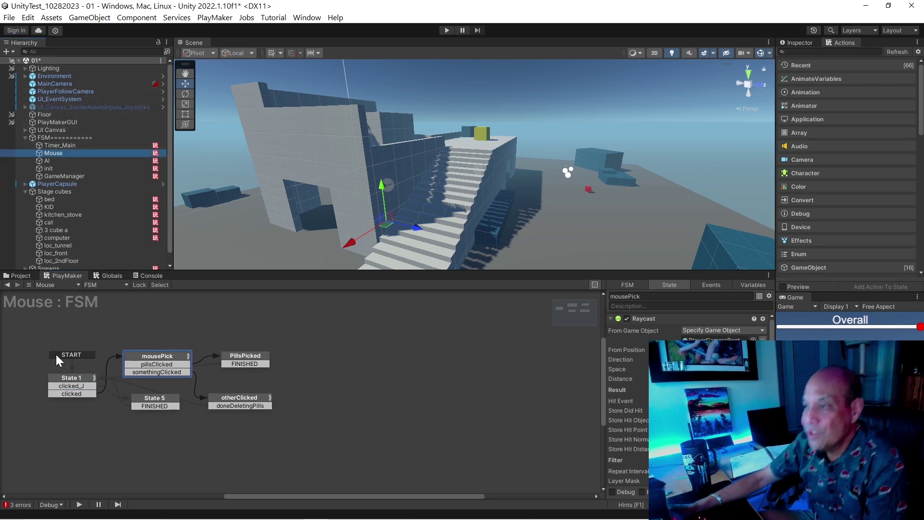
pyautogui.click(70, 380)
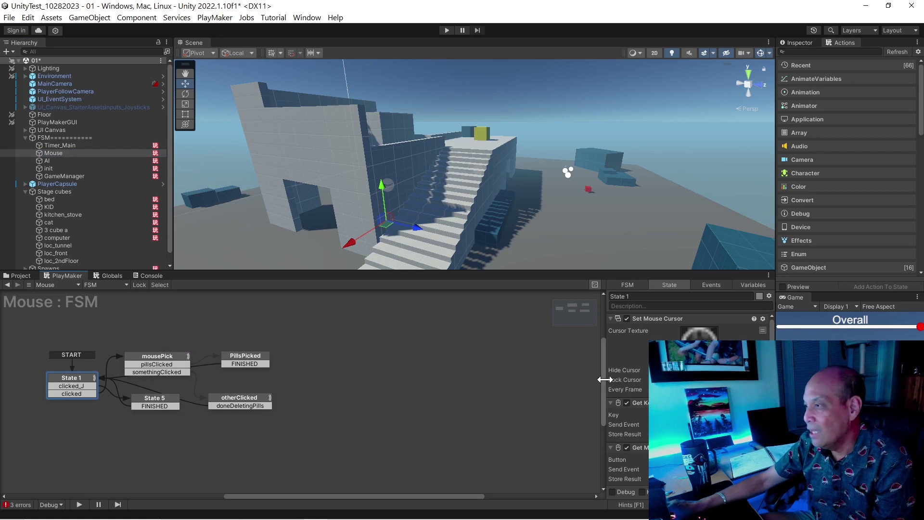
pyautogui.moveTo(602, 379); pyautogui.dragTo(437, 378)
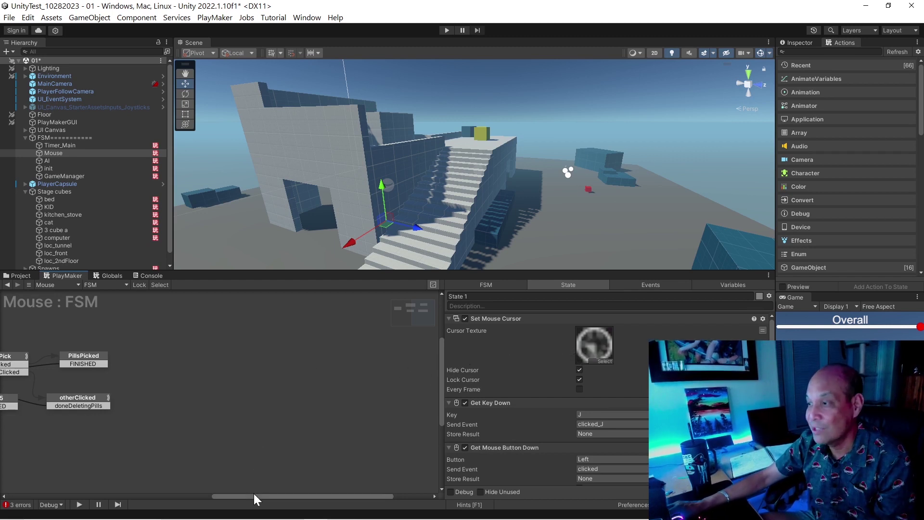
pyautogui.moveTo(253, 495); pyautogui.dragTo(192, 495)
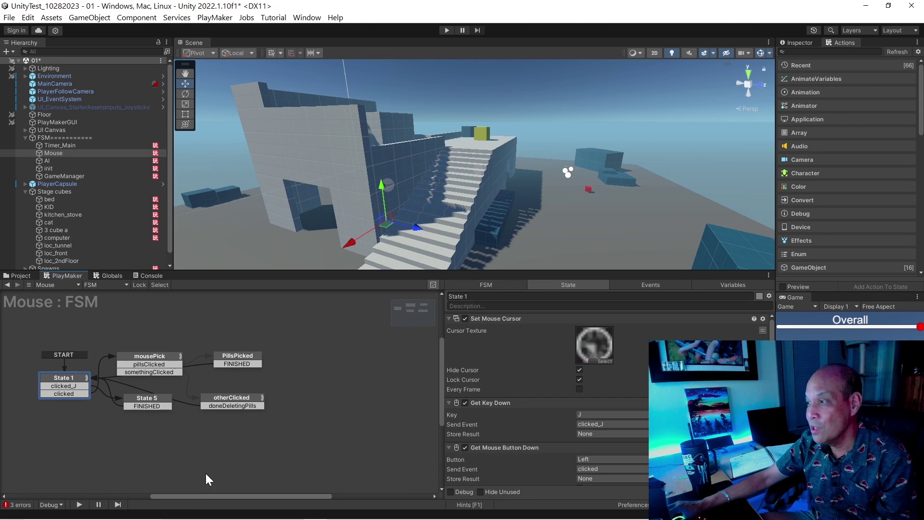
# Step: Switch to the Playmaker Cheatsheet and review the Mouse Inspect notes again
pyautogui.hotkey('alt', 'Tab')
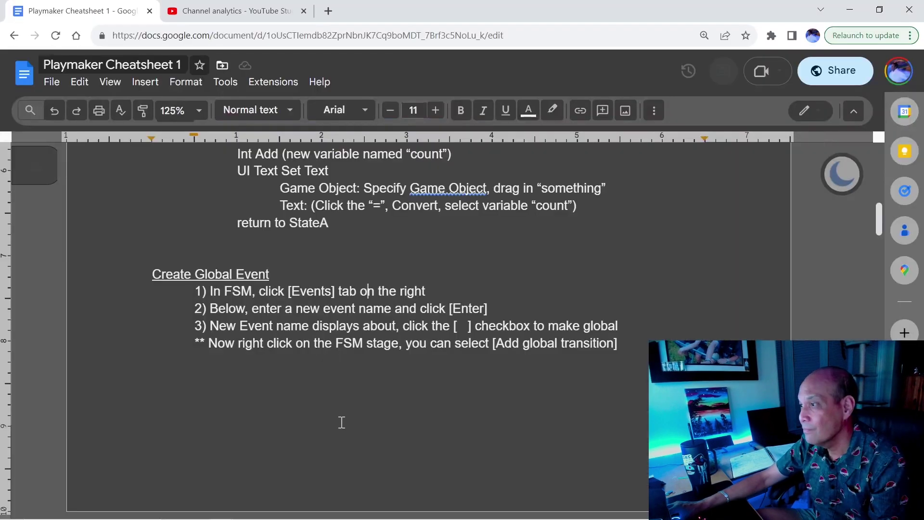
pyautogui.scroll(7, 449, 378)
pyautogui.scroll(-4, 305, 354)
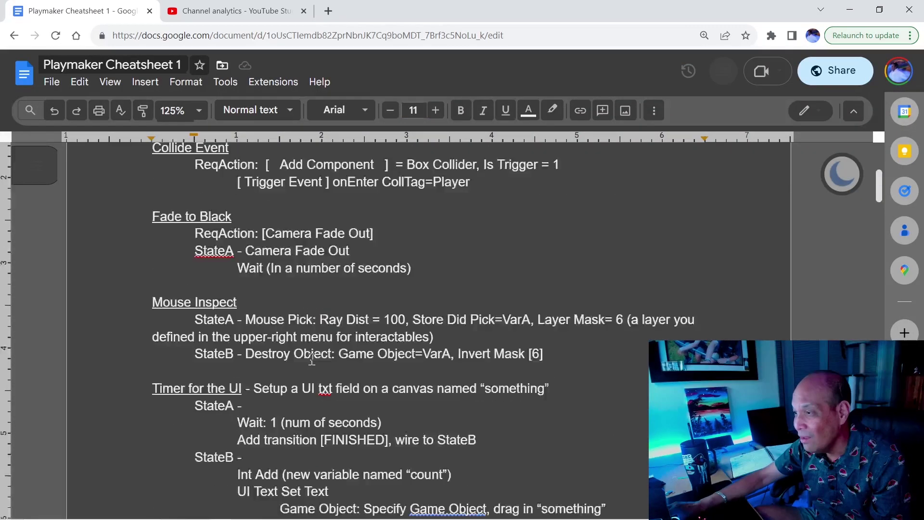
pyautogui.moveTo(590, 237); pyautogui.dragTo(213, 188)
# Step: Return to Unity, examine the actions of the Mouse FSM's mousePick and PillsPicked states, and make the Scene view taller
pyautogui.hotkey('alt', 'Tab')
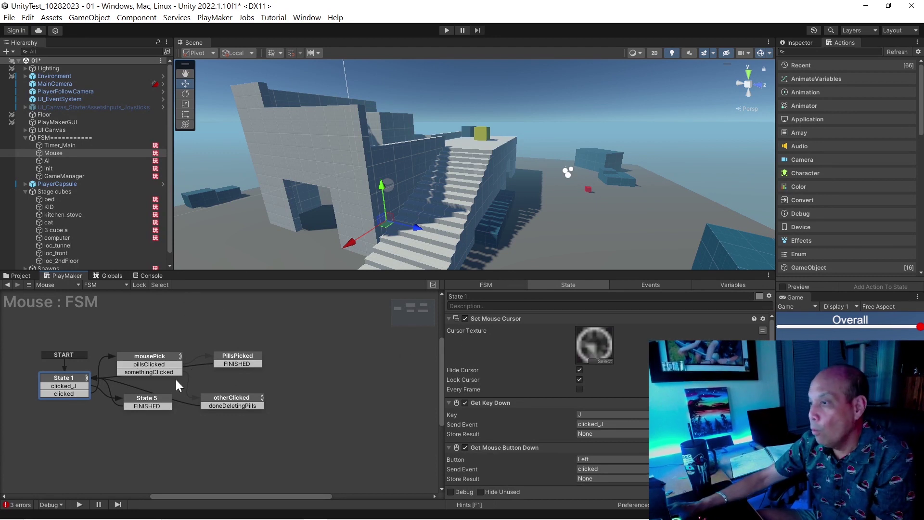
pyautogui.click(146, 364)
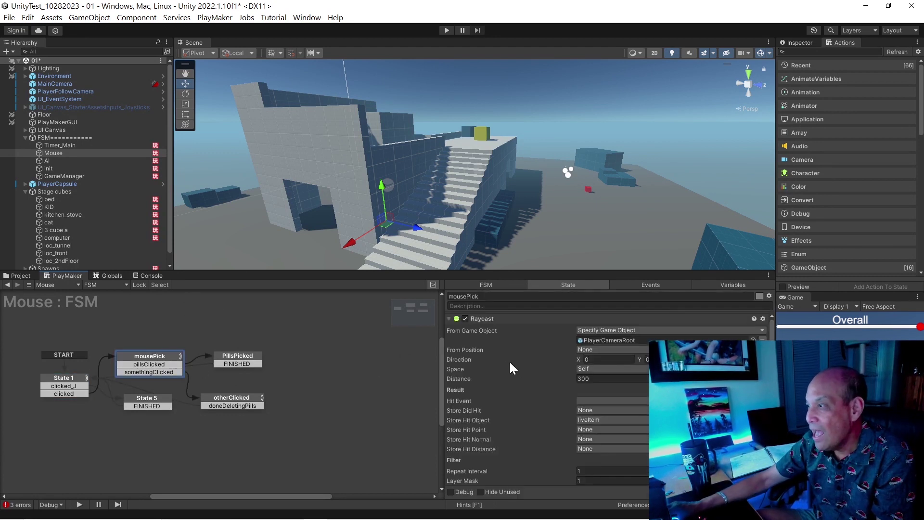
pyautogui.scroll(-8, 512, 368)
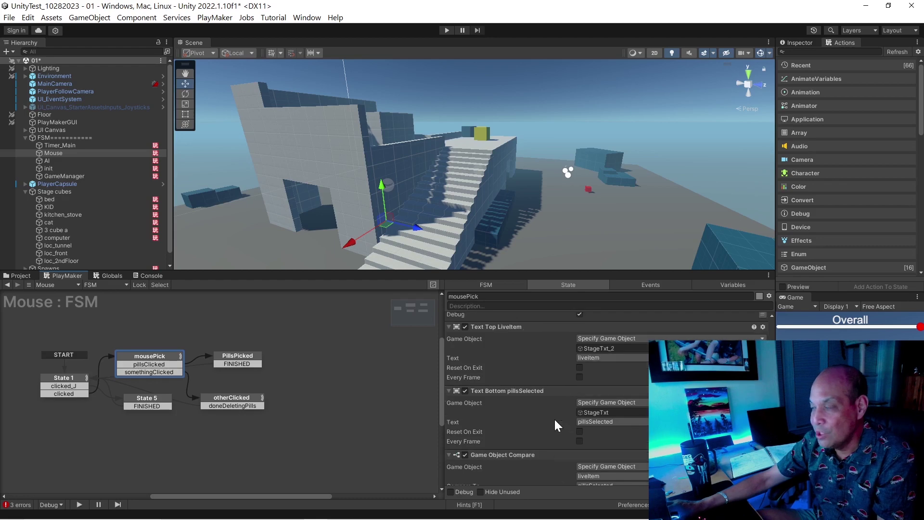
pyautogui.scroll(7, 554, 420)
pyautogui.click(238, 357)
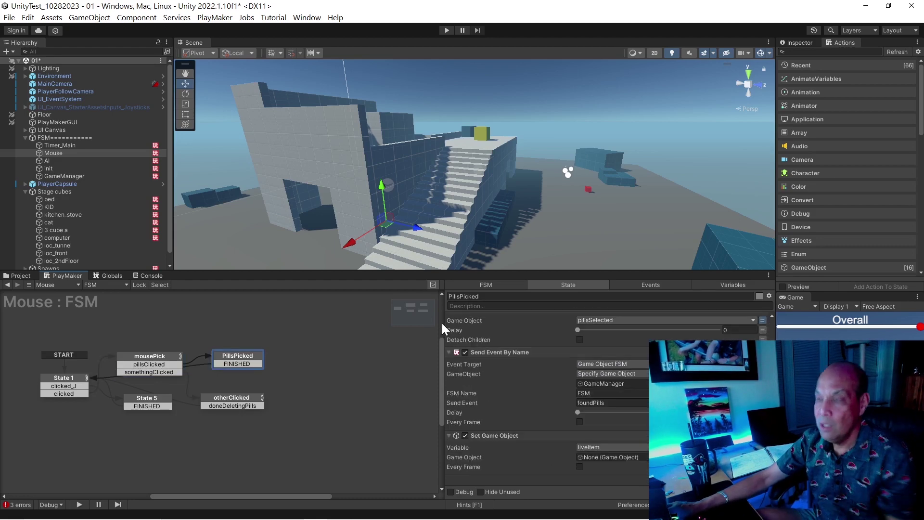
pyautogui.moveTo(335, 271)
pyautogui.mouseDown()
pyautogui.moveTo(334, 296)
pyautogui.moveTo(338, 280)
pyautogui.mouseUp()
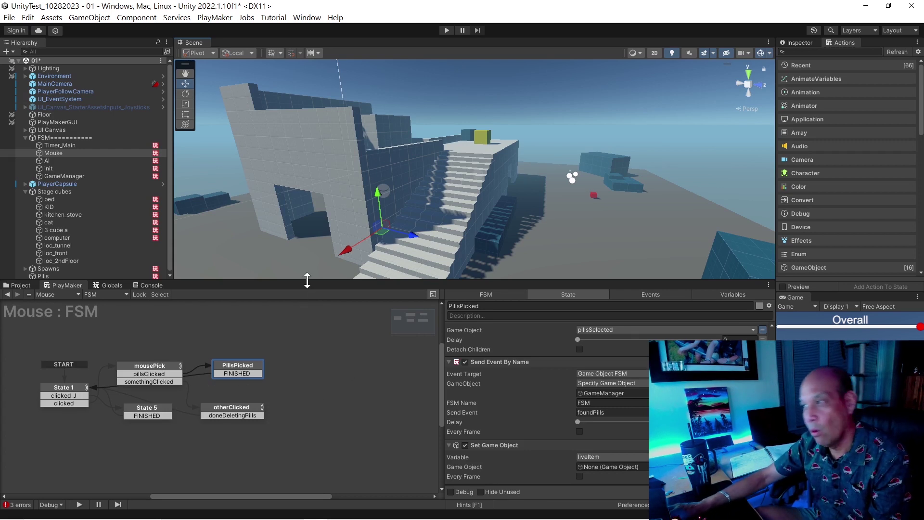
pyautogui.moveTo(307, 280); pyautogui.dragTo(307, 300)
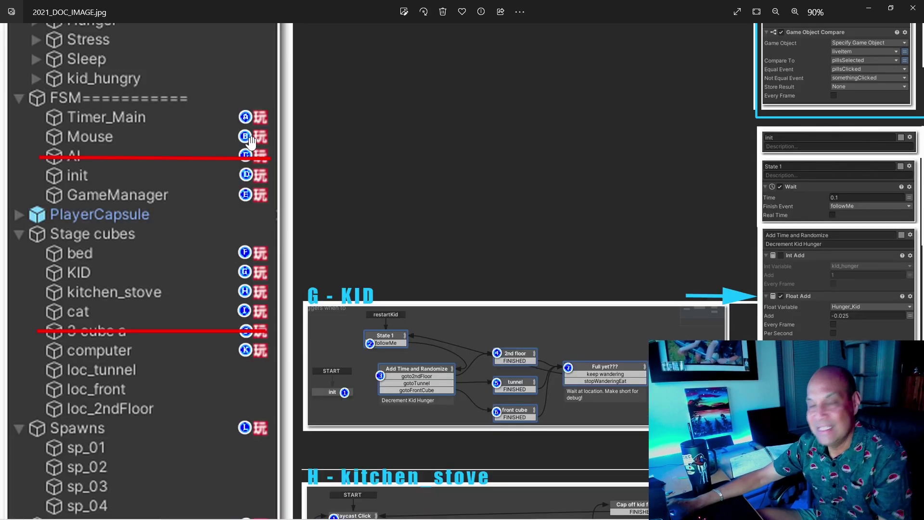
# Step: Match the Mouse object's letter in the reference image's hierarchy to the B - Mouse state graph and examine that graph
pyautogui.scroll(-1, 252, 142)
pyautogui.scroll(1, 218, 152)
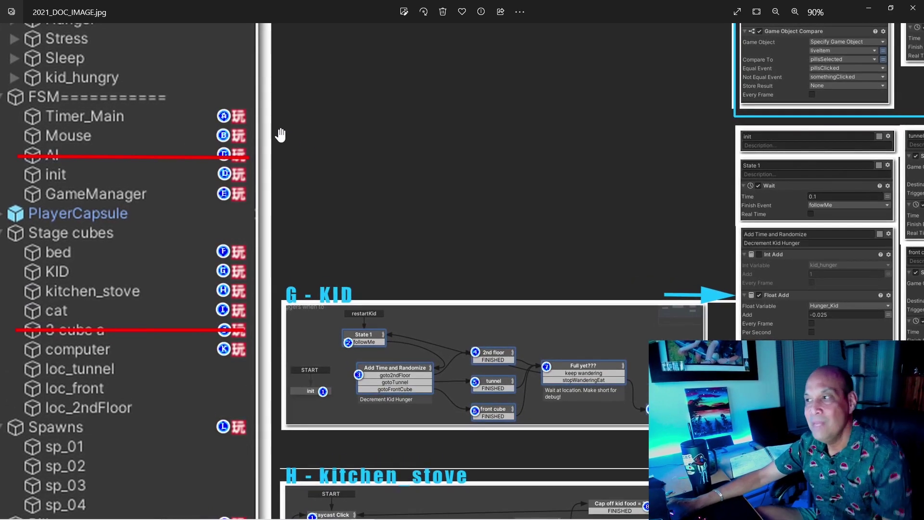
pyautogui.scroll(1, 252, 130)
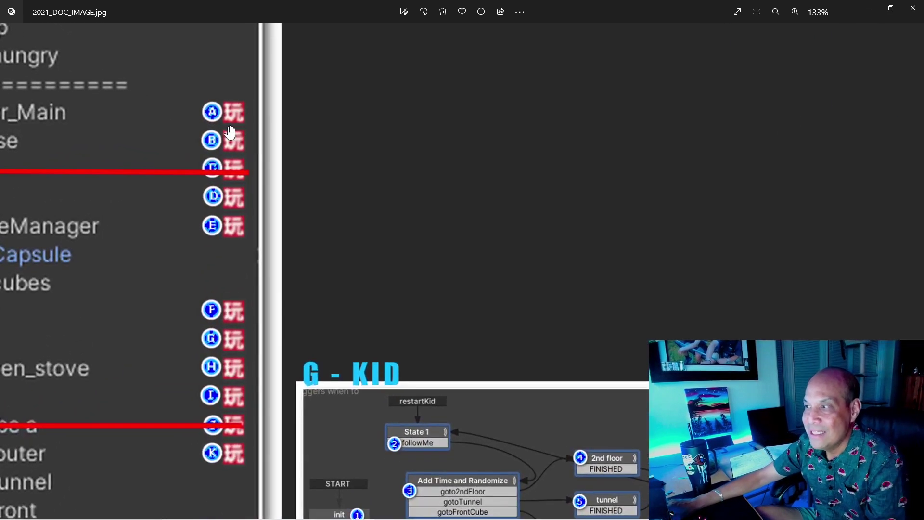
pyautogui.scroll(-1, 238, 150)
pyautogui.scroll(-1, 239, 152)
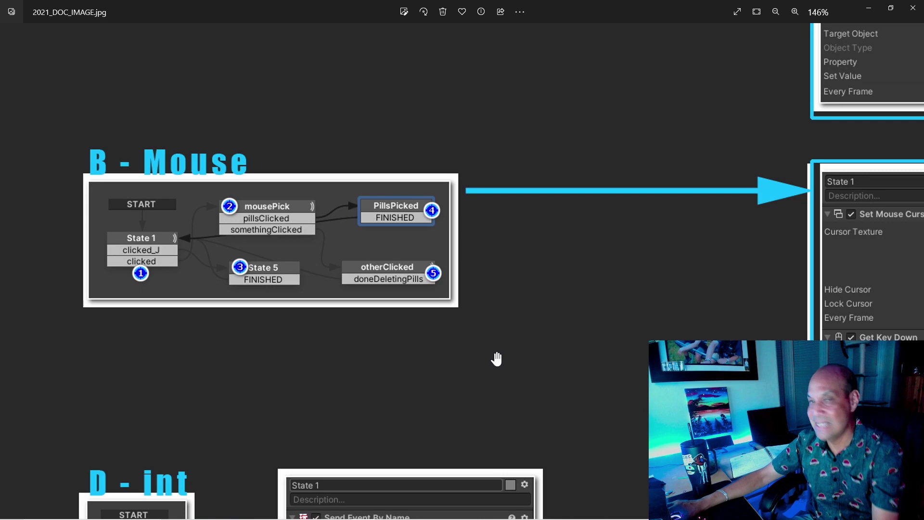
# Step: Switch to Unity and examine the actions of State 1 and mousePick in the Mouse FSM, including State 1's clicked transition
pyautogui.hotkey('alt', 'Tab')
pyautogui.moveTo(281, 304); pyautogui.dragTo(301, 215)
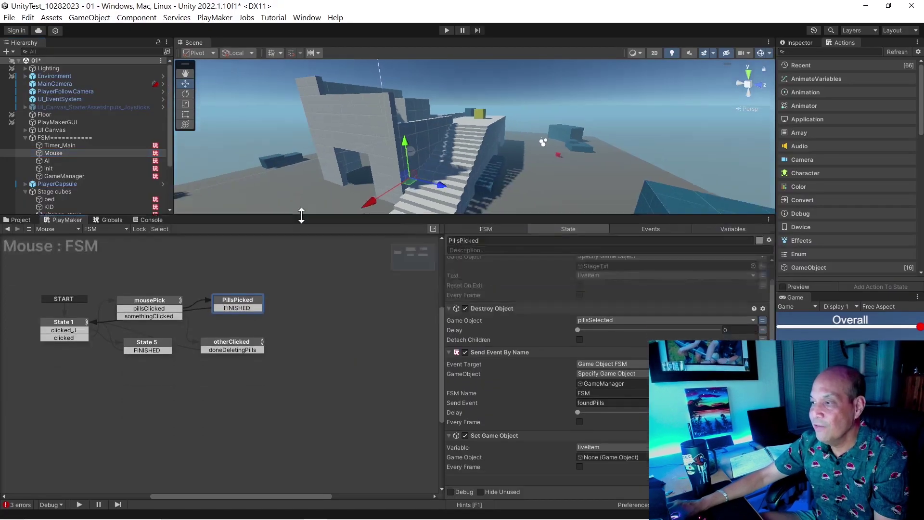
pyautogui.click(62, 321)
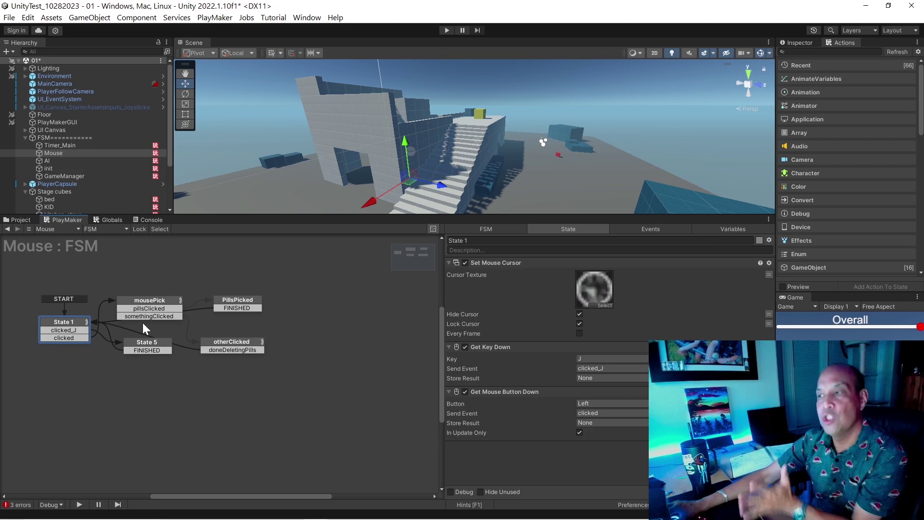
pyautogui.click(73, 337)
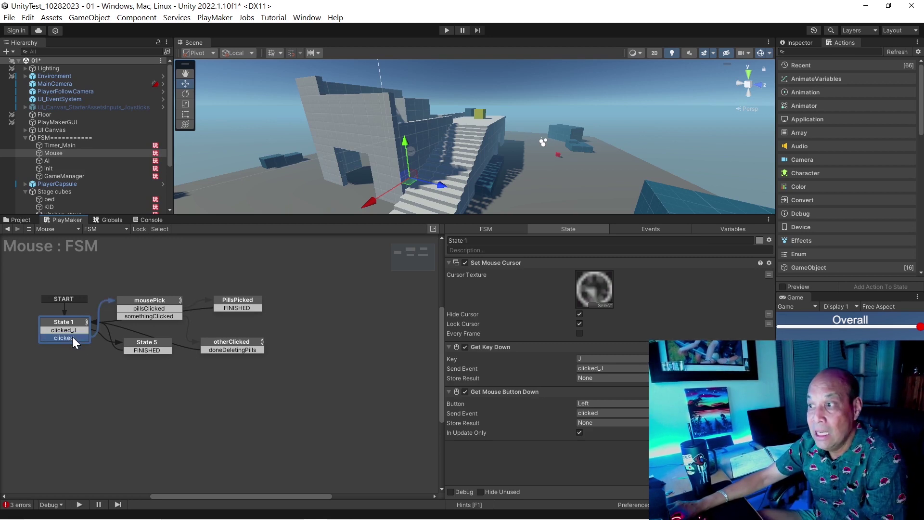
pyautogui.click(147, 300)
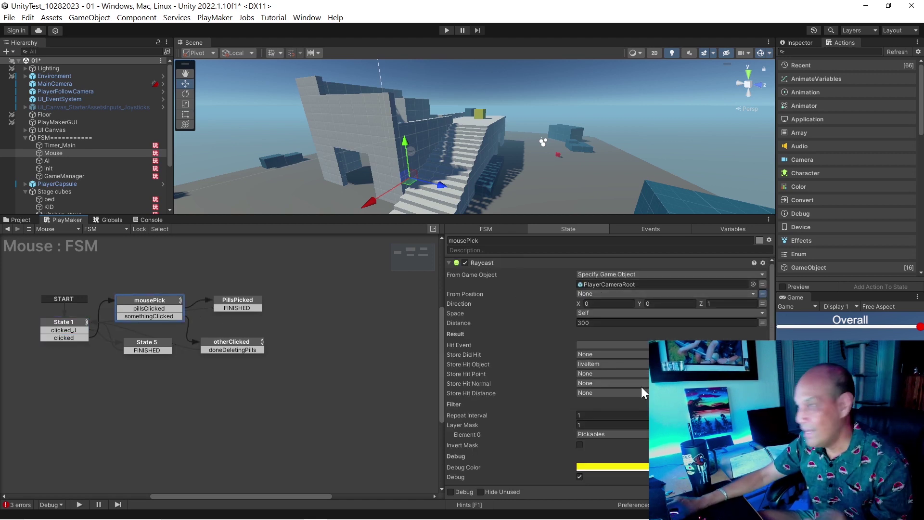
pyautogui.scroll(-8, 641, 386)
pyautogui.scroll(5, 640, 386)
pyautogui.scroll(1, 633, 382)
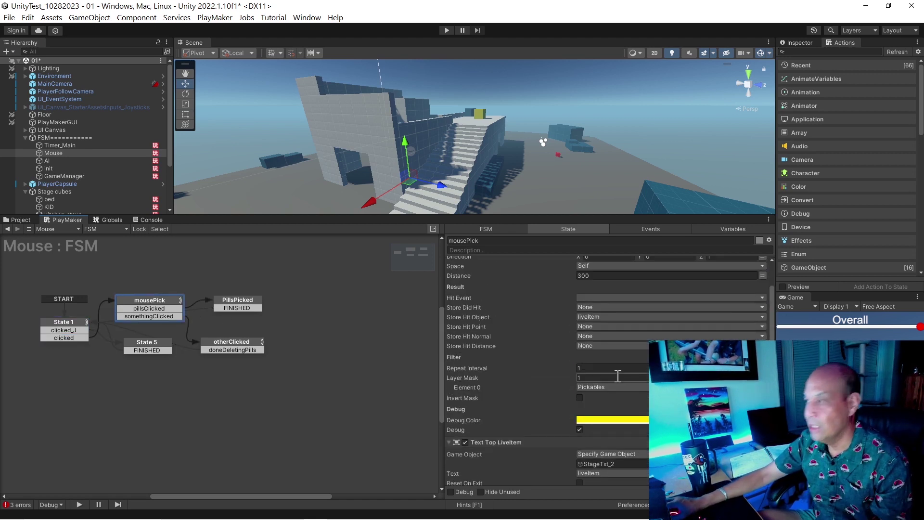
# Step: Switch to 2021_DOC_IMAGE.jpg and follow the B - Mouse graph to the documented mousePick actions, from Raycast down to Game Object Compare
pyautogui.moveTo(273, 116); pyautogui.dragTo(267, 196)
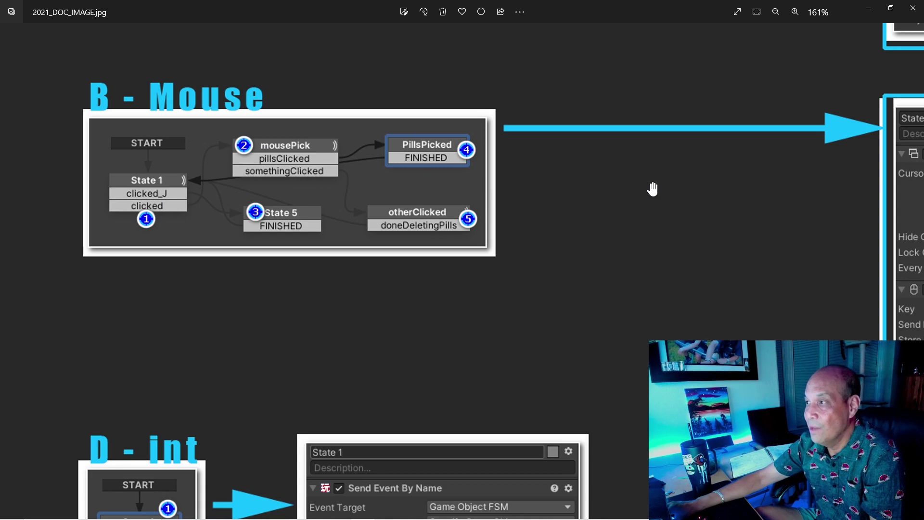
pyautogui.moveTo(652, 189); pyautogui.dragTo(285, 154)
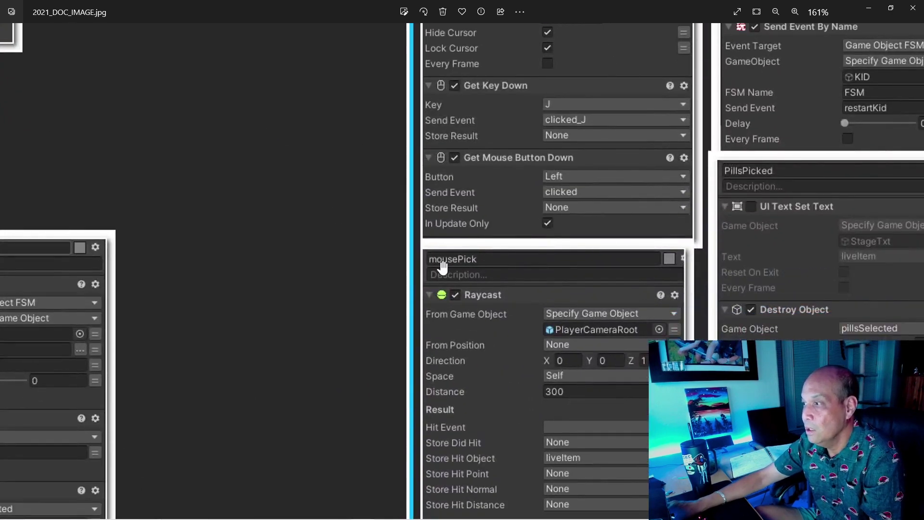
pyautogui.moveTo(532, 404); pyautogui.dragTo(468, 155)
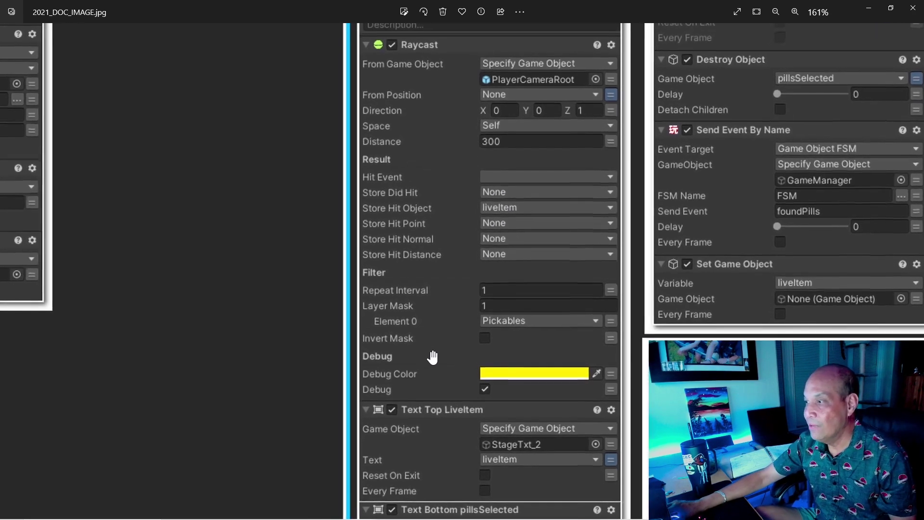
pyautogui.moveTo(433, 354); pyautogui.dragTo(391, 98)
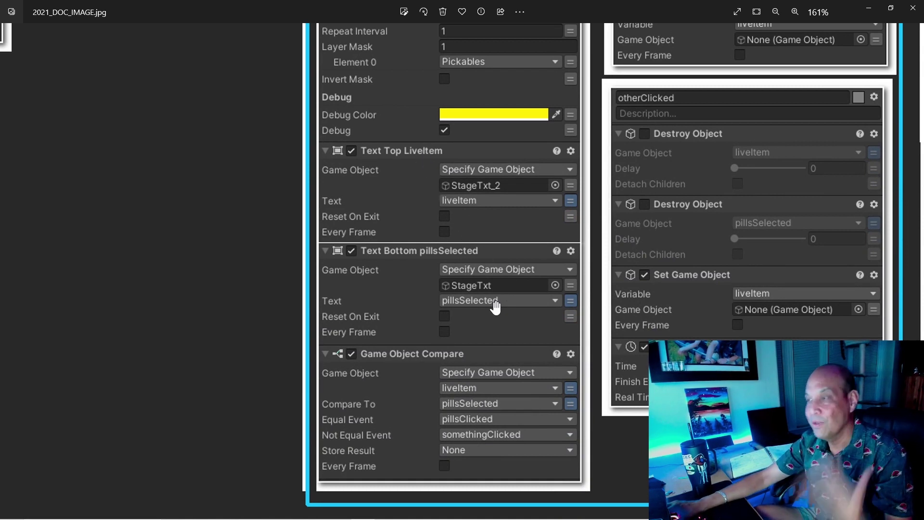
pyautogui.moveTo(427, 410); pyautogui.dragTo(392, 331)
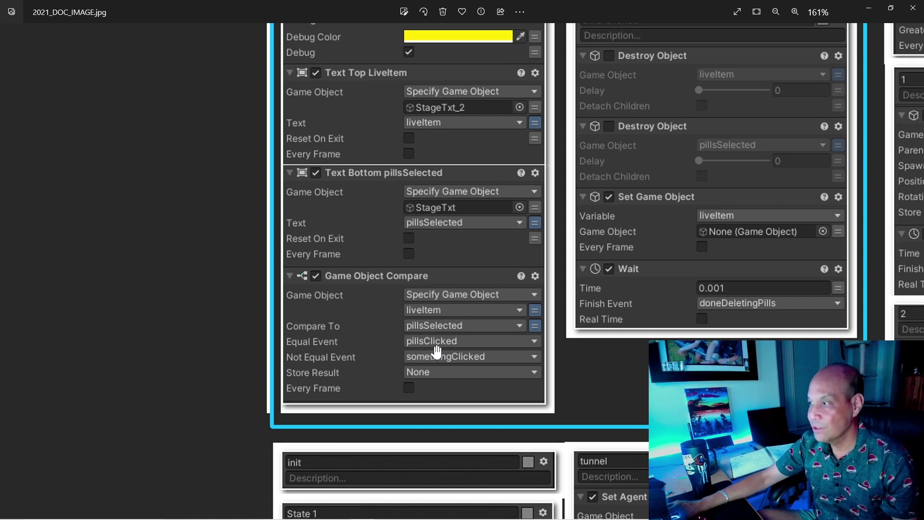
# Step: Examine the documented PillsPicked actions beside mousePick, including Destroy Object, Send Event By Name and Set Game Object
pyautogui.moveTo(484, 198); pyautogui.dragTo(389, 463)
pyautogui.moveTo(416, 206); pyautogui.dragTo(376, 464)
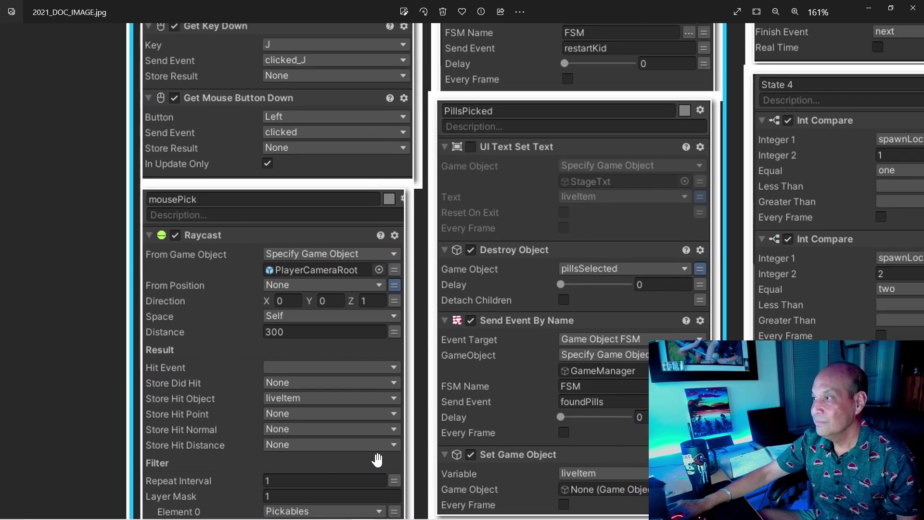
pyautogui.moveTo(532, 212); pyautogui.dragTo(522, 144)
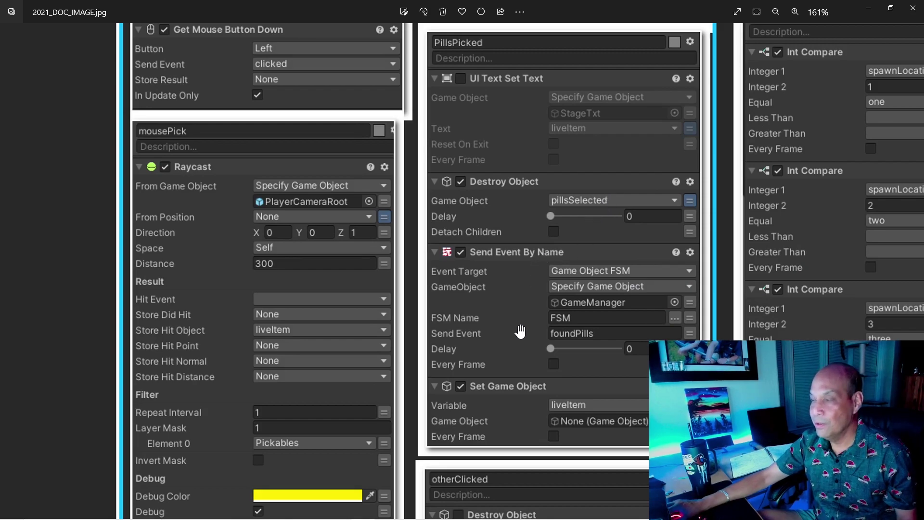
# Step: Survey the reference image's overall layout and examine the variables table below the hierarchy, with its Name, Used and Type columns
pyautogui.scroll(-5, 519, 332)
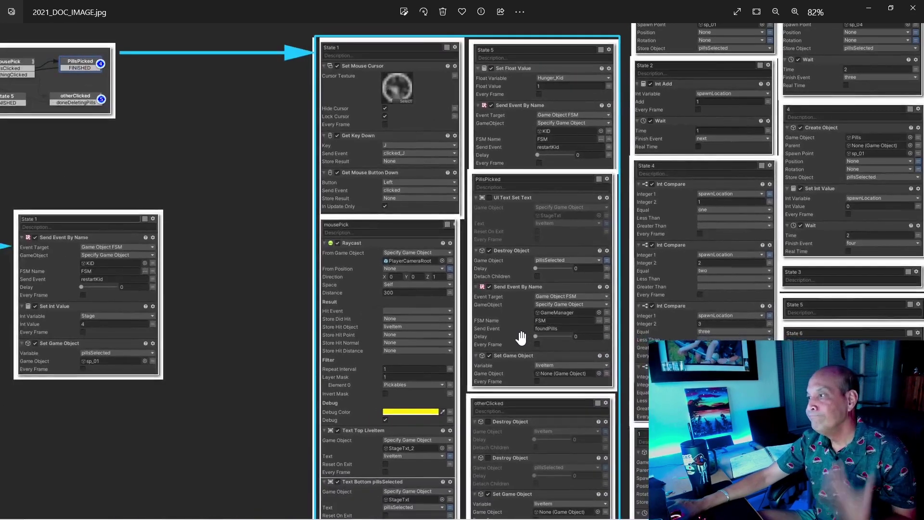
pyautogui.scroll(-2, 523, 334)
pyautogui.scroll(-3, 495, 385)
pyautogui.moveTo(457, 398); pyautogui.dragTo(419, 96)
pyautogui.moveTo(392, 186); pyautogui.dragTo(381, 169)
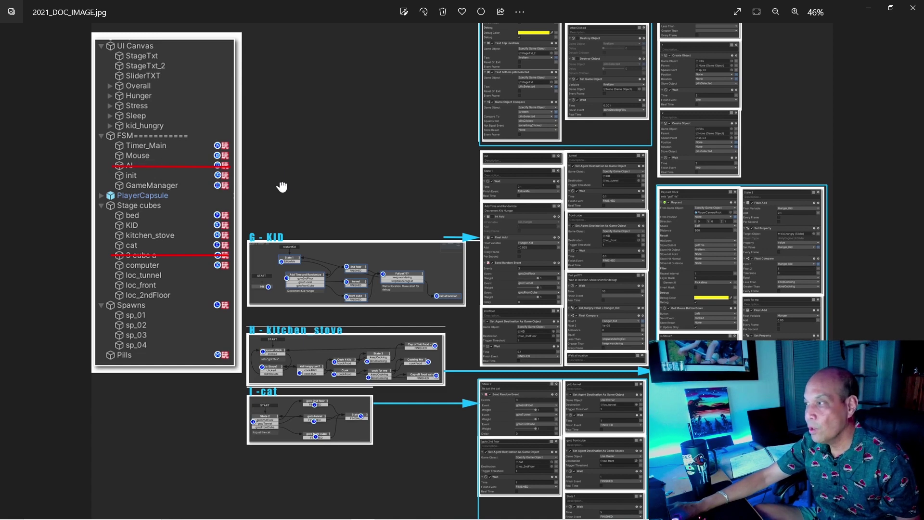
pyautogui.moveTo(282, 187); pyautogui.dragTo(274, 6)
pyautogui.moveTo(304, 283); pyautogui.dragTo(330, 109)
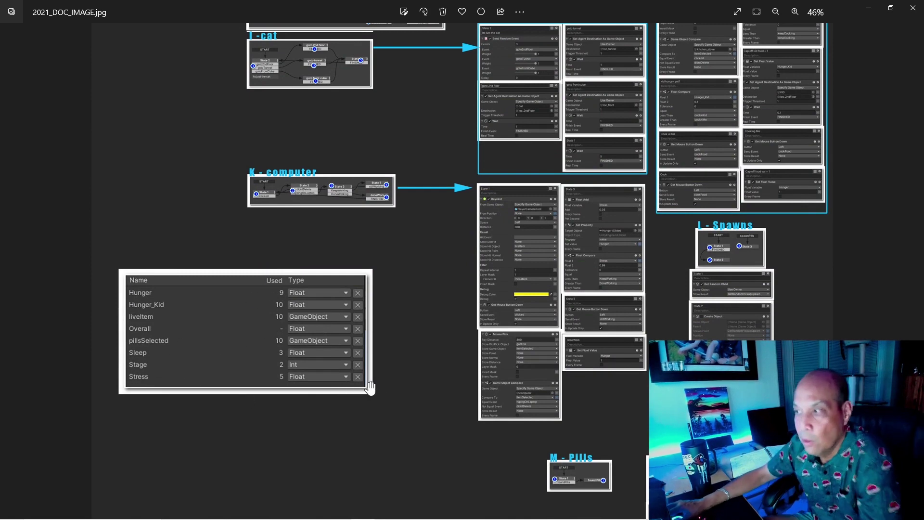
pyautogui.scroll(3, 387, 375)
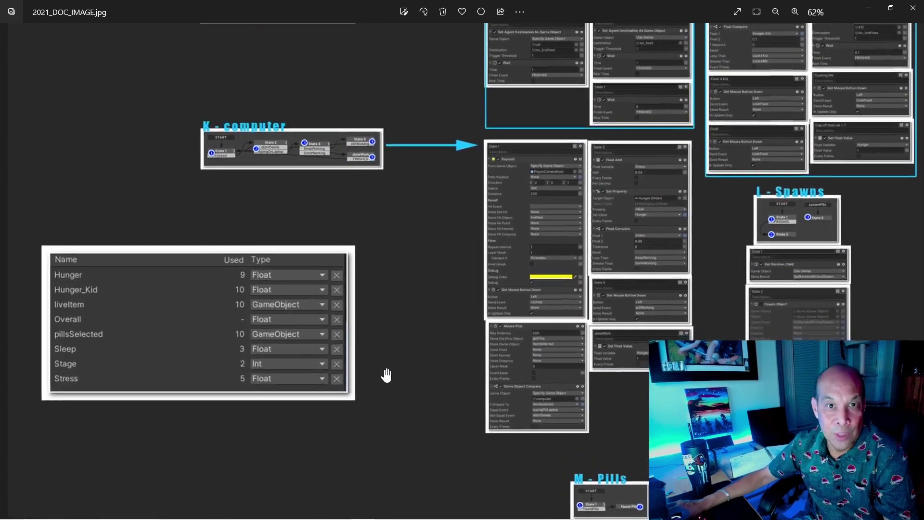
pyautogui.moveTo(422, 311); pyautogui.dragTo(320, 281)
pyautogui.scroll(3, 320, 280)
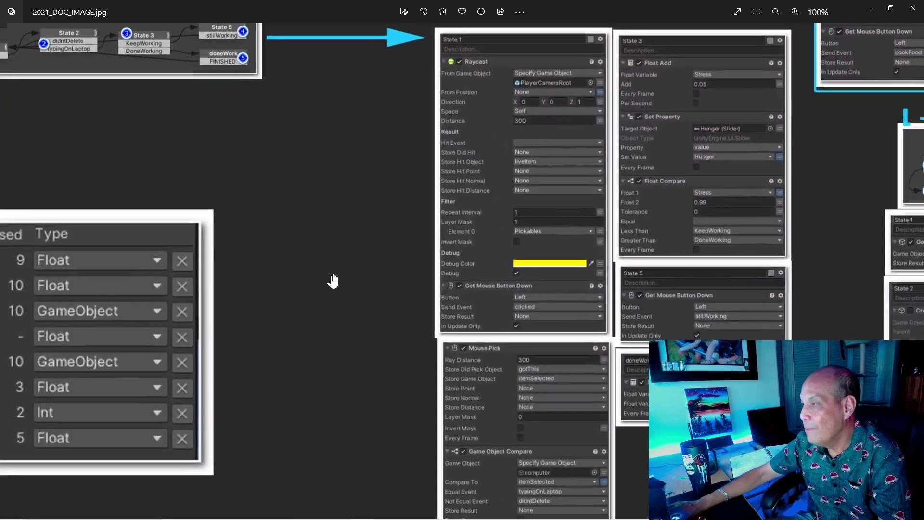
# Step: Examine the documented actions of the K - computer FSM, including Raycast, Mouse Pick, Float Compare and the doneWork state
pyautogui.moveTo(365, 257); pyautogui.dragTo(161, 220)
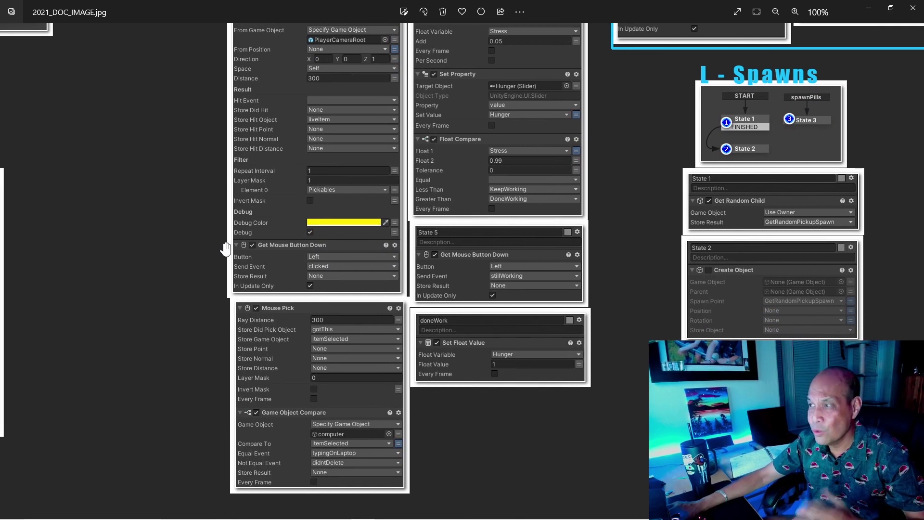
pyautogui.scroll(1, 222, 241)
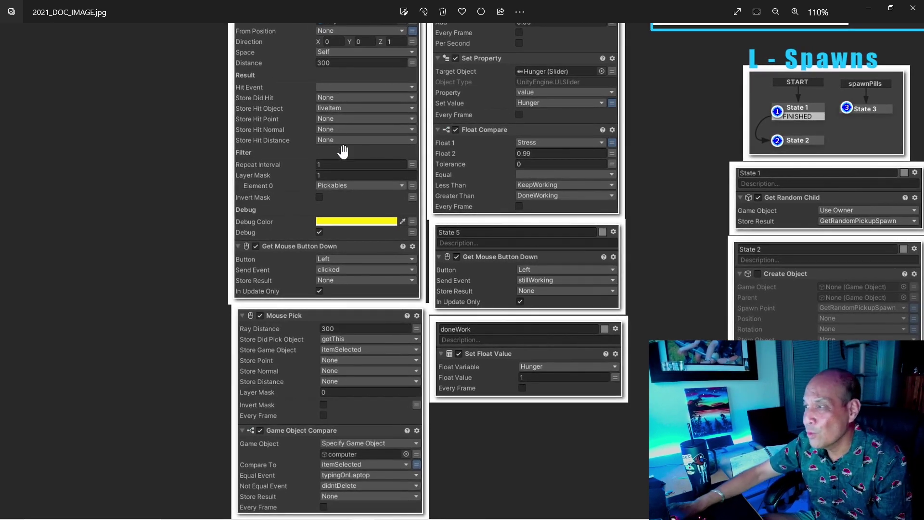
pyautogui.scroll(-1, 192, 205)
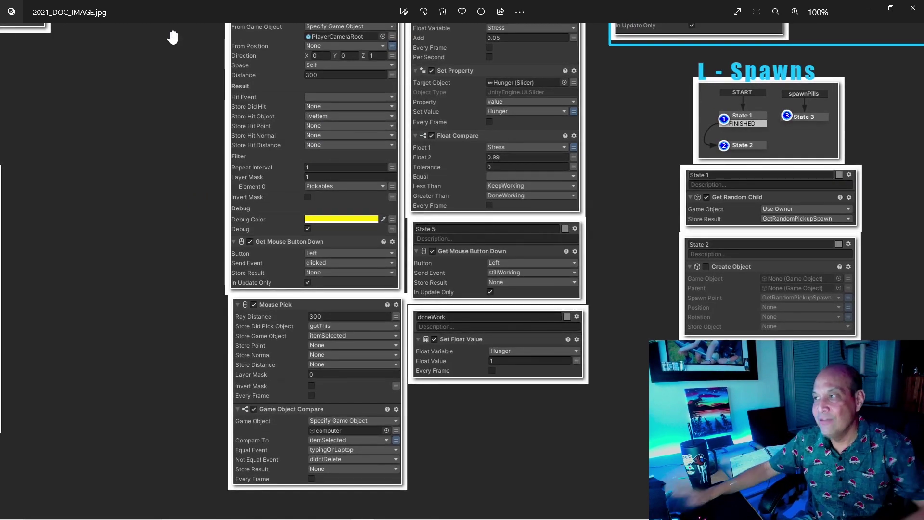
pyautogui.moveTo(157, 103); pyautogui.dragTo(162, 208)
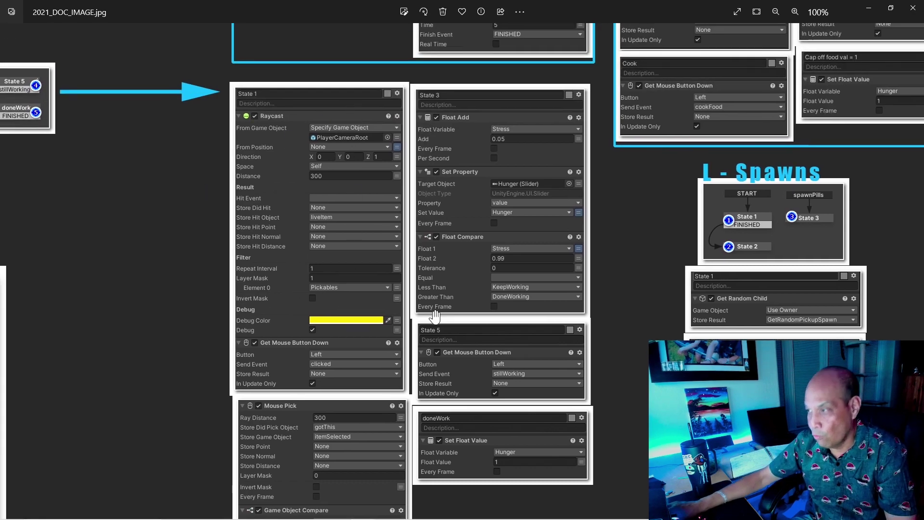
pyautogui.moveTo(645, 305); pyautogui.dragTo(528, 229)
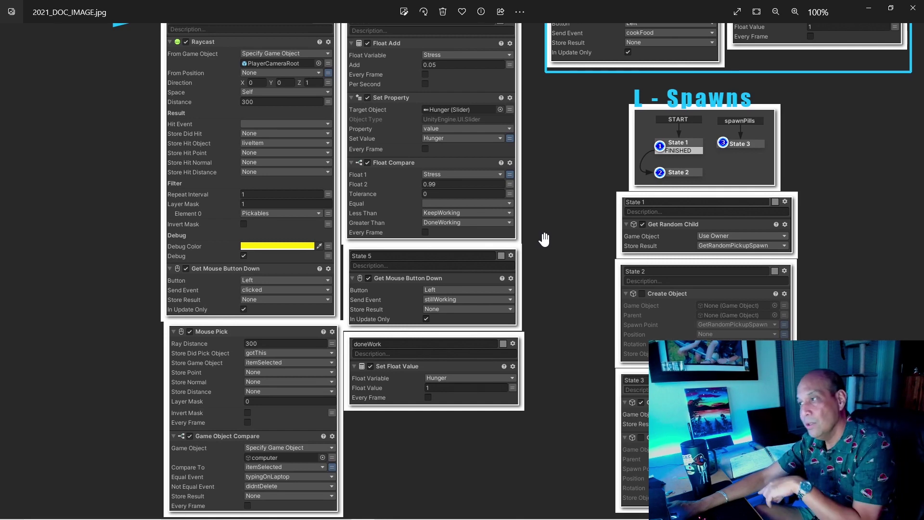
# Step: Review the KID, kitchen_stove and cat graphs with their linked action blocks, and return to the Mouse section
pyautogui.scroll(-2, 544, 239)
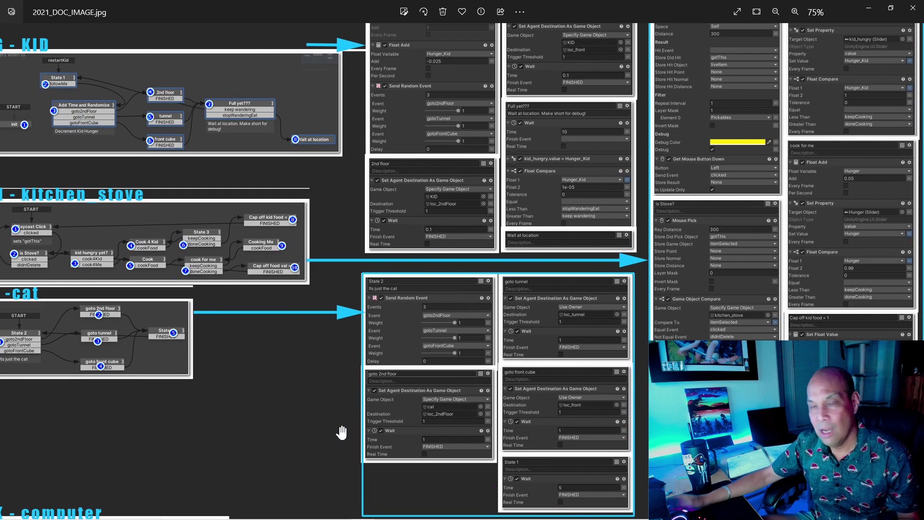
pyautogui.scroll(2, 341, 432)
pyautogui.scroll(-2, 341, 431)
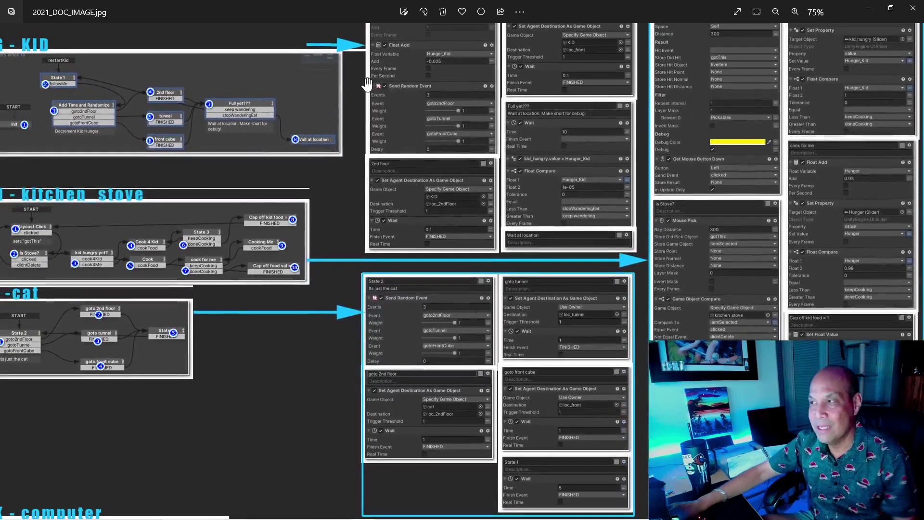
pyautogui.moveTo(337, 92); pyautogui.dragTo(326, 302)
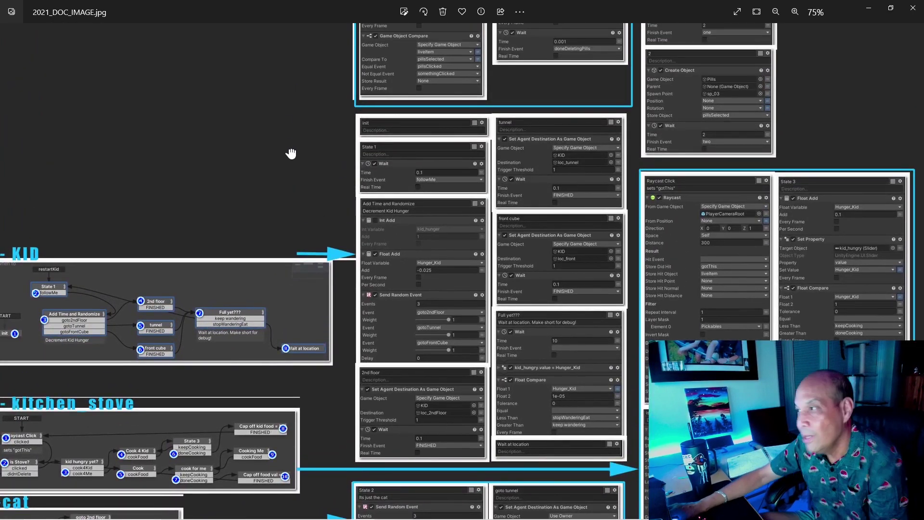
pyautogui.moveTo(290, 153); pyautogui.dragTo(318, 385)
pyautogui.moveTo(250, 250); pyautogui.dragTo(249, 506)
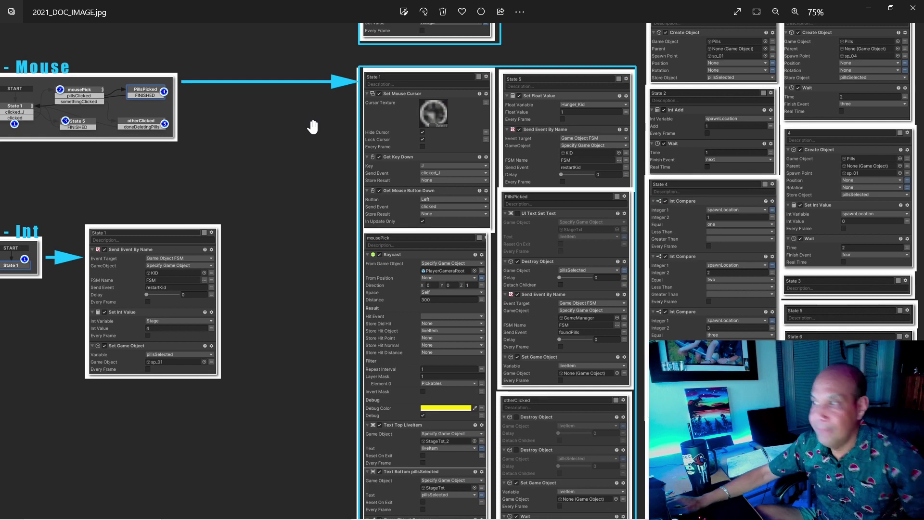
# Step: Compare the B - Mouse graph with its documented State 1 actions, its mouse button event and the mousePick Raycast settings
pyautogui.scroll(3, 314, 137)
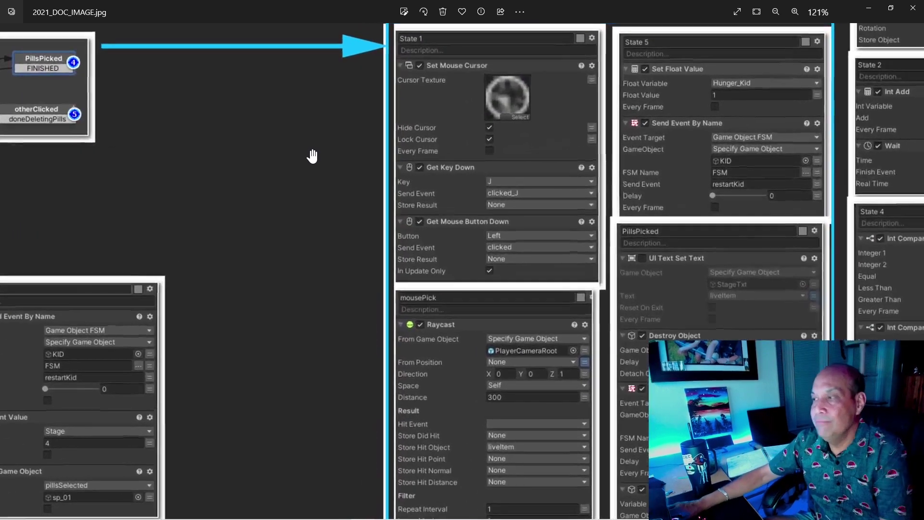
pyautogui.moveTo(336, 230); pyautogui.dragTo(225, 202)
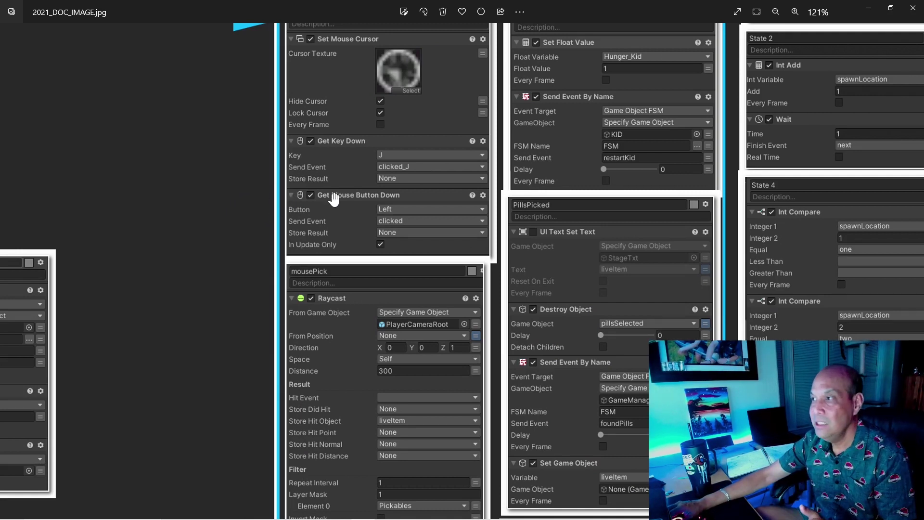
pyautogui.moveTo(440, 166); pyautogui.dragTo(412, 291)
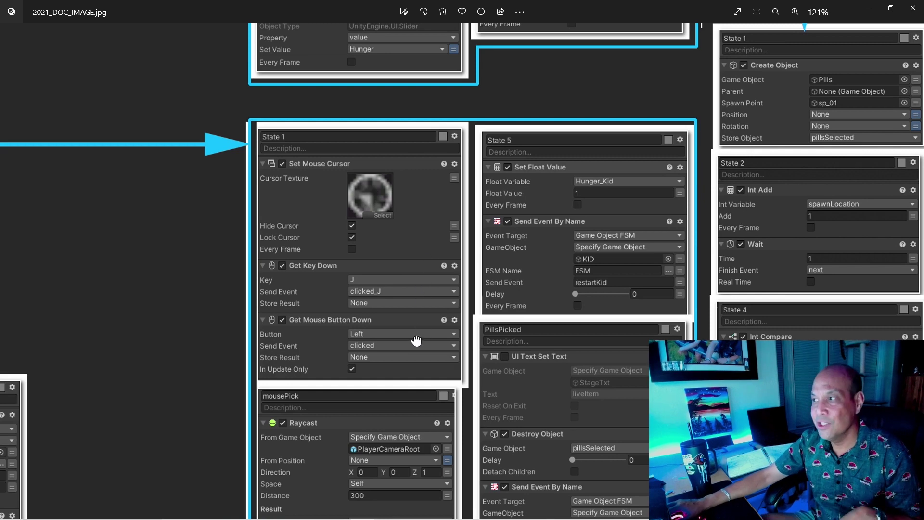
pyautogui.moveTo(422, 325); pyautogui.dragTo(405, 239)
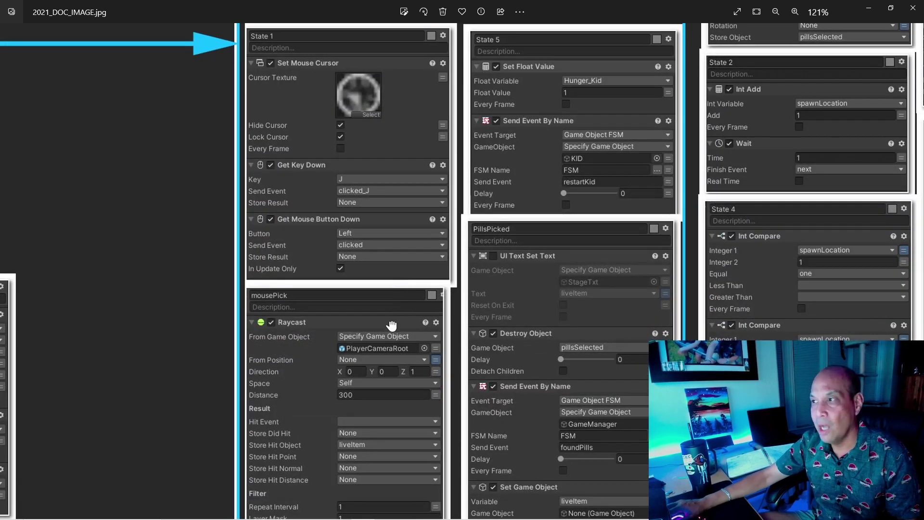
pyautogui.moveTo(392, 326); pyautogui.dragTo(766, 322)
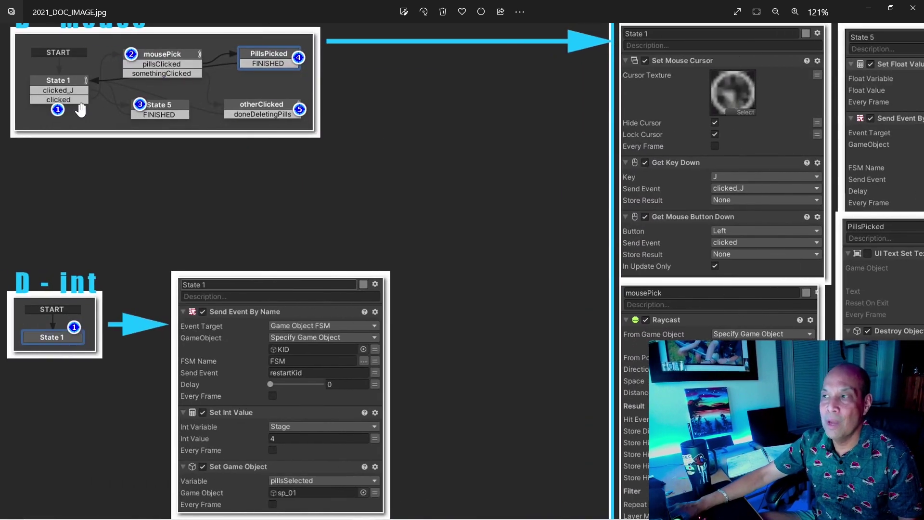
pyautogui.moveTo(528, 267); pyautogui.dragTo(386, 241)
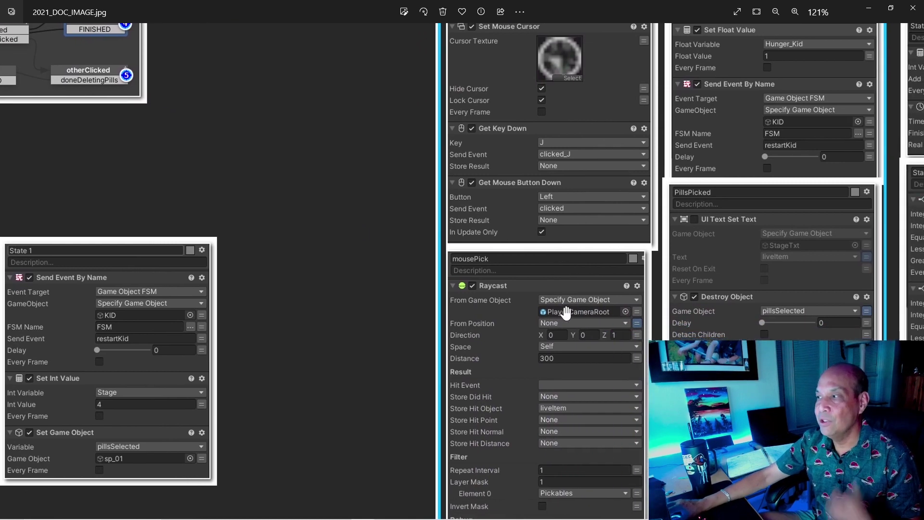
# Step: Examine the remaining mousePick actions through Game Object Compare, the PillsPicked state's Destroy Object and Send Event By Name, and the neighbouring State 5
pyautogui.moveTo(565, 314); pyautogui.dragTo(488, 156)
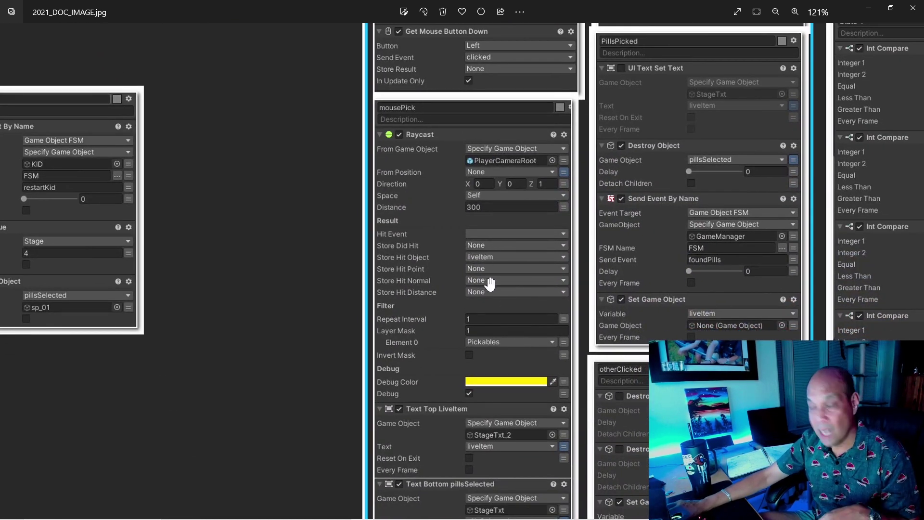
pyautogui.moveTo(490, 284); pyautogui.dragTo(481, 126)
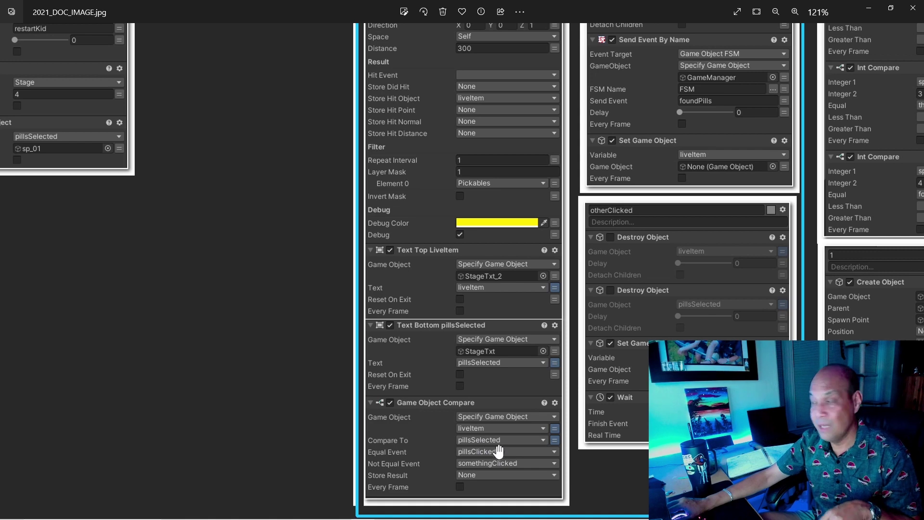
pyautogui.moveTo(510, 405); pyautogui.dragTo(328, 518)
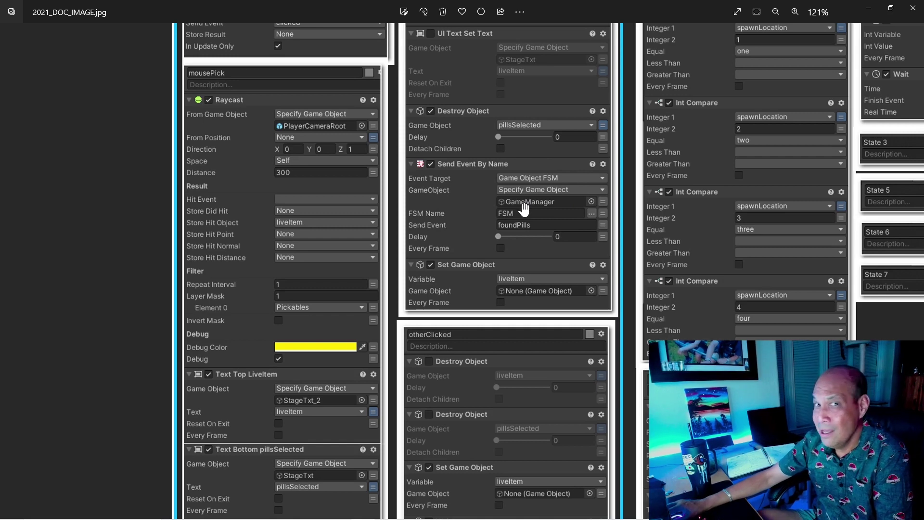
pyautogui.moveTo(524, 208); pyautogui.dragTo(444, 320)
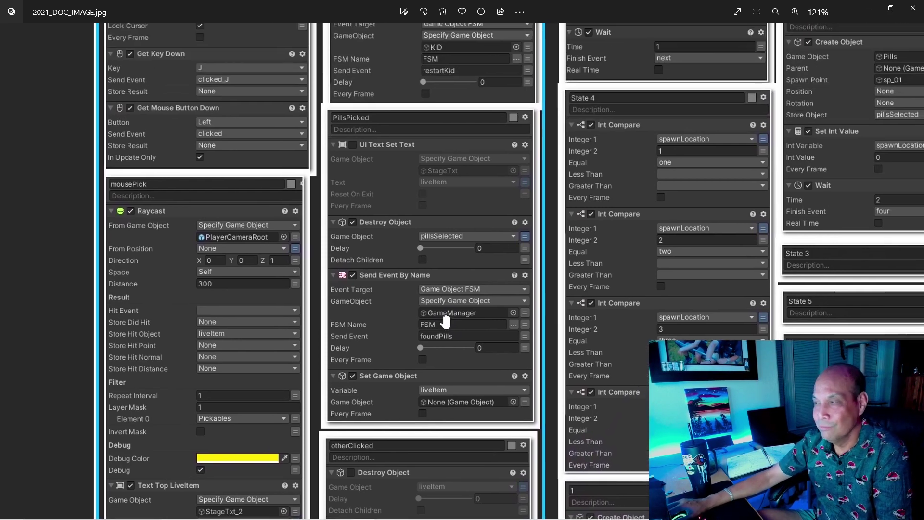
pyautogui.scroll(1, 459, 287)
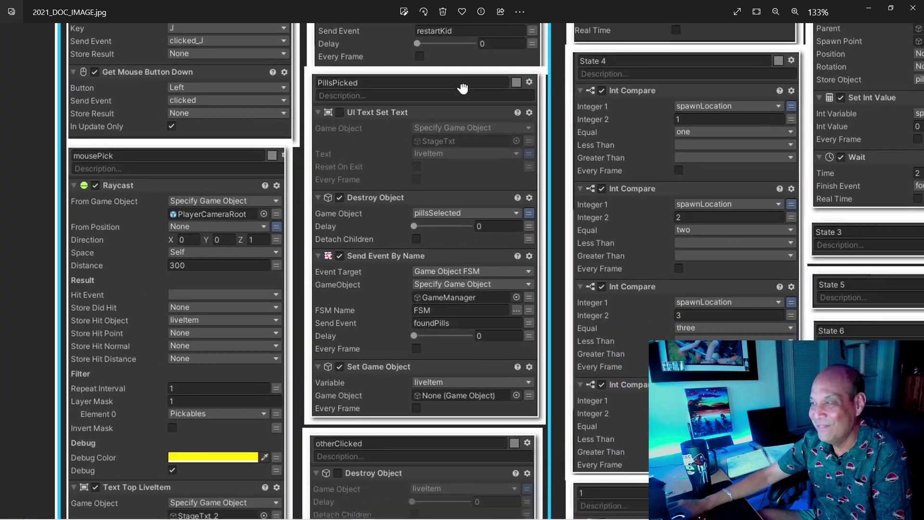
pyautogui.moveTo(463, 88); pyautogui.dragTo(437, 321)
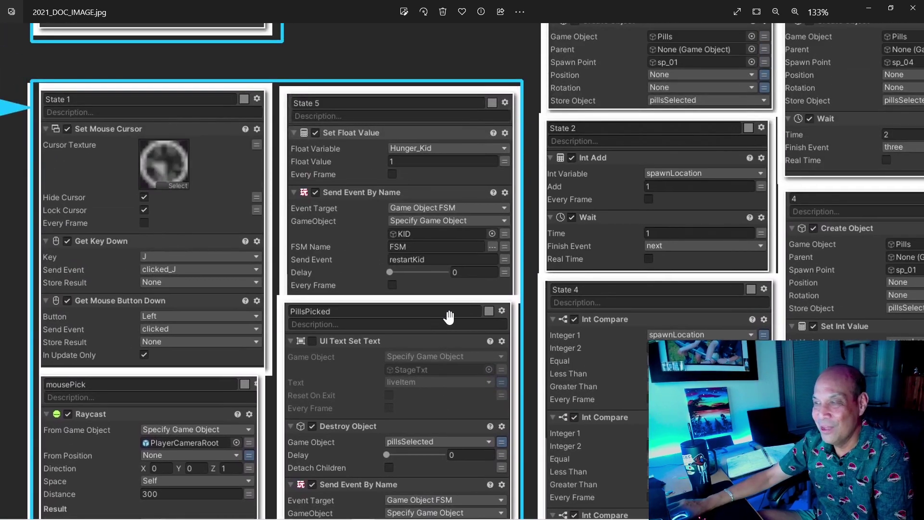